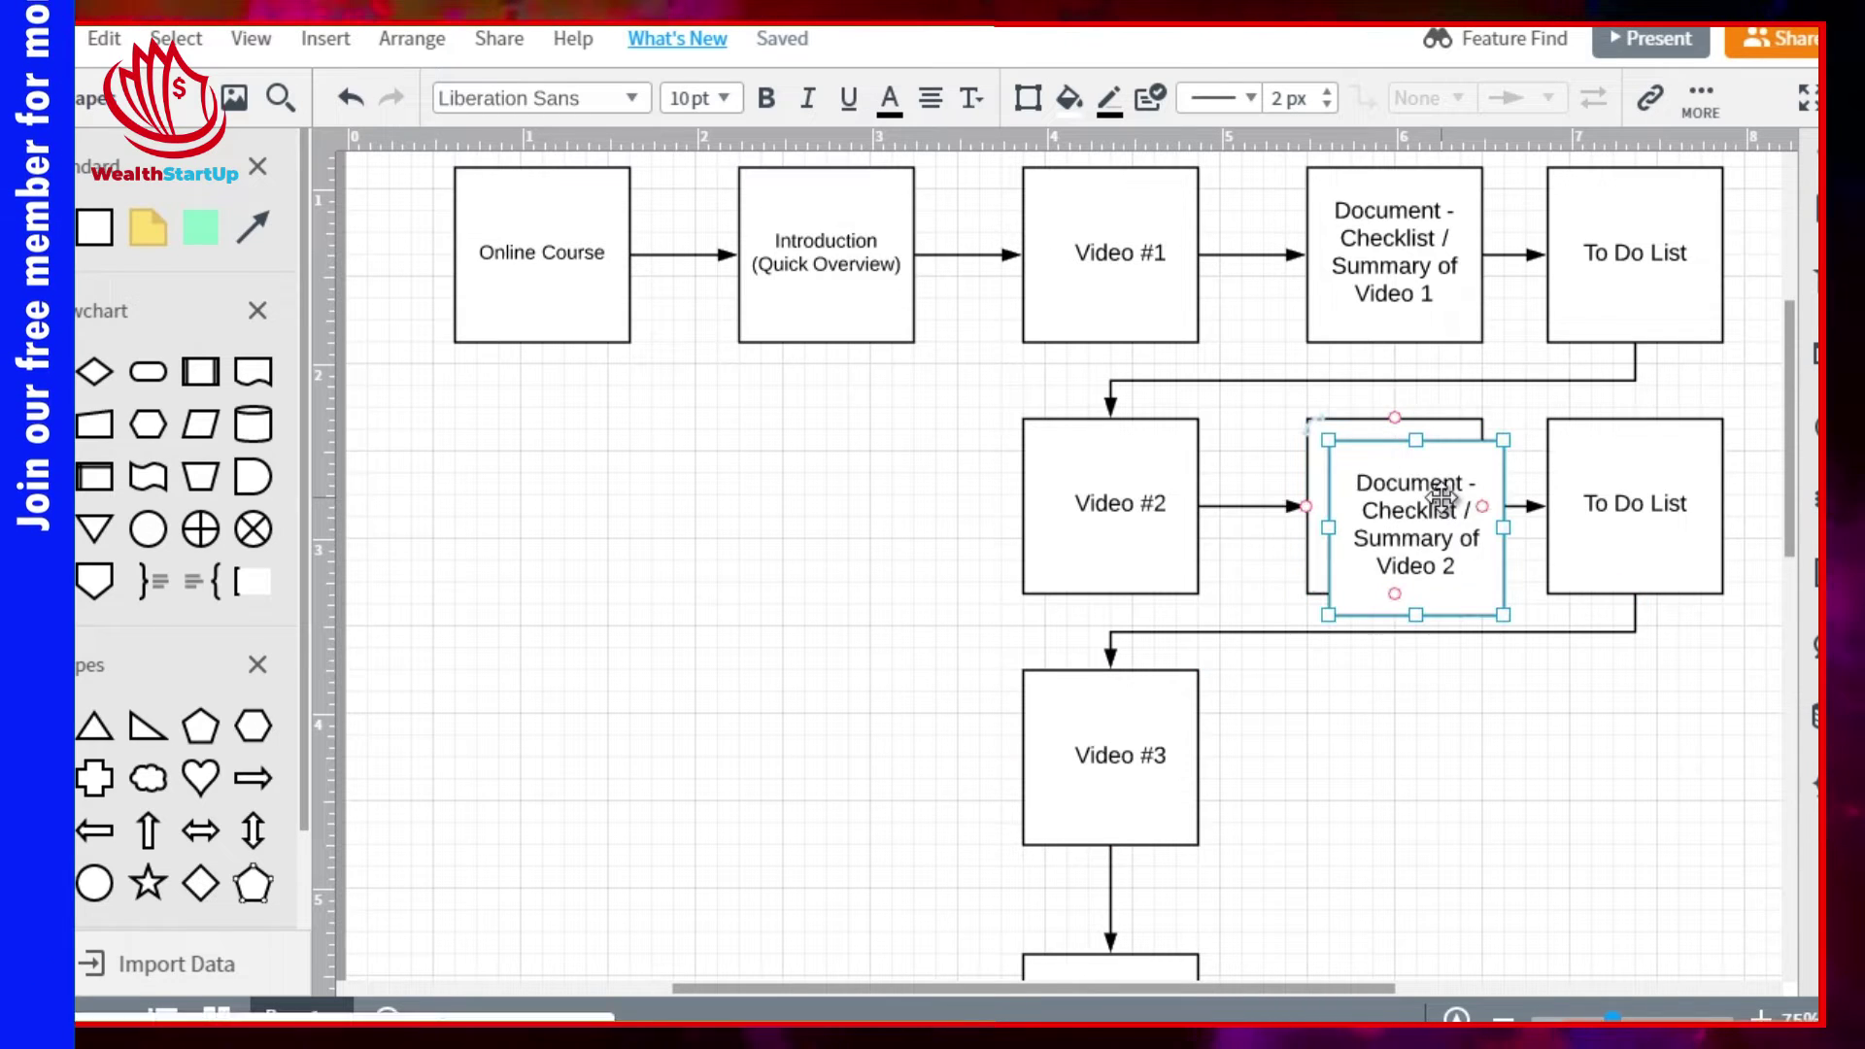
# Add a "Document - Checklist / Summary of Video 3" box beside Video #3, linked by an arrow from Video #3.
pyautogui.moveTo(1439, 496); pyautogui.dragTo(1419, 720)
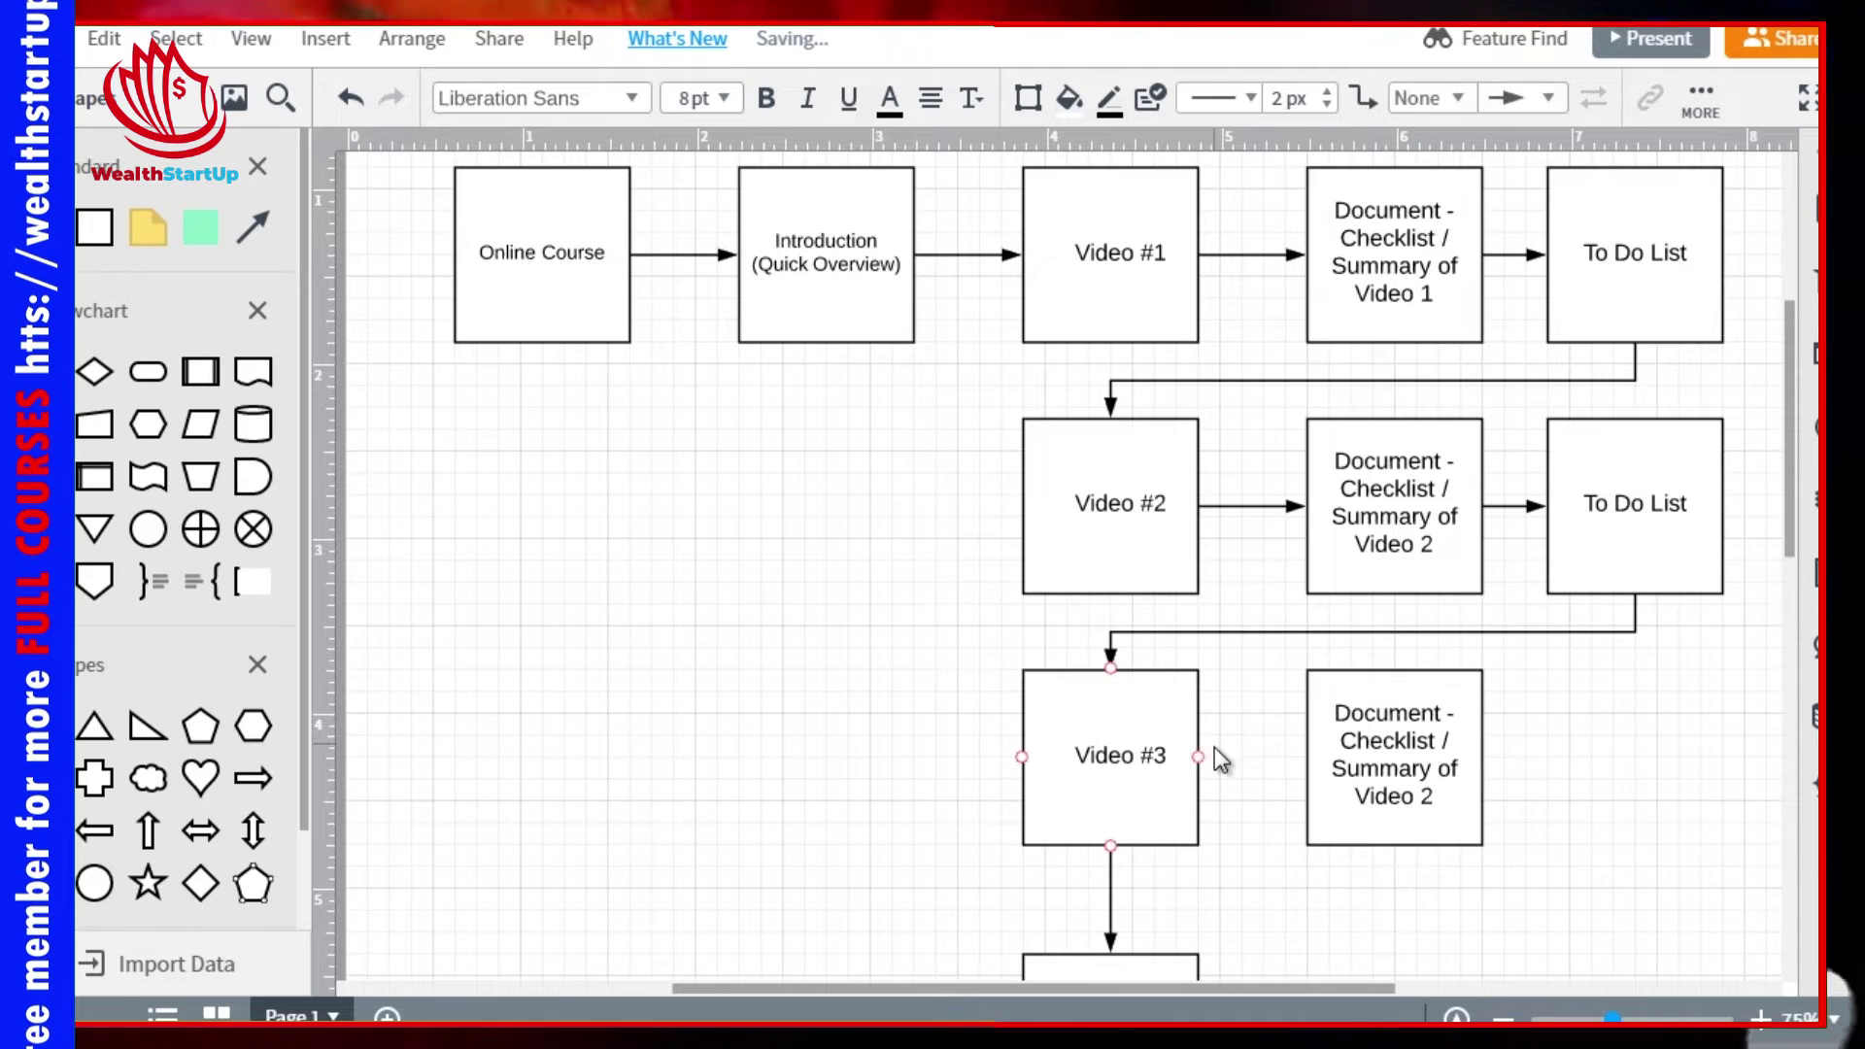
pyautogui.moveTo(1199, 756); pyautogui.dragTo(1336, 762)
pyautogui.doubleClick(1378, 764)
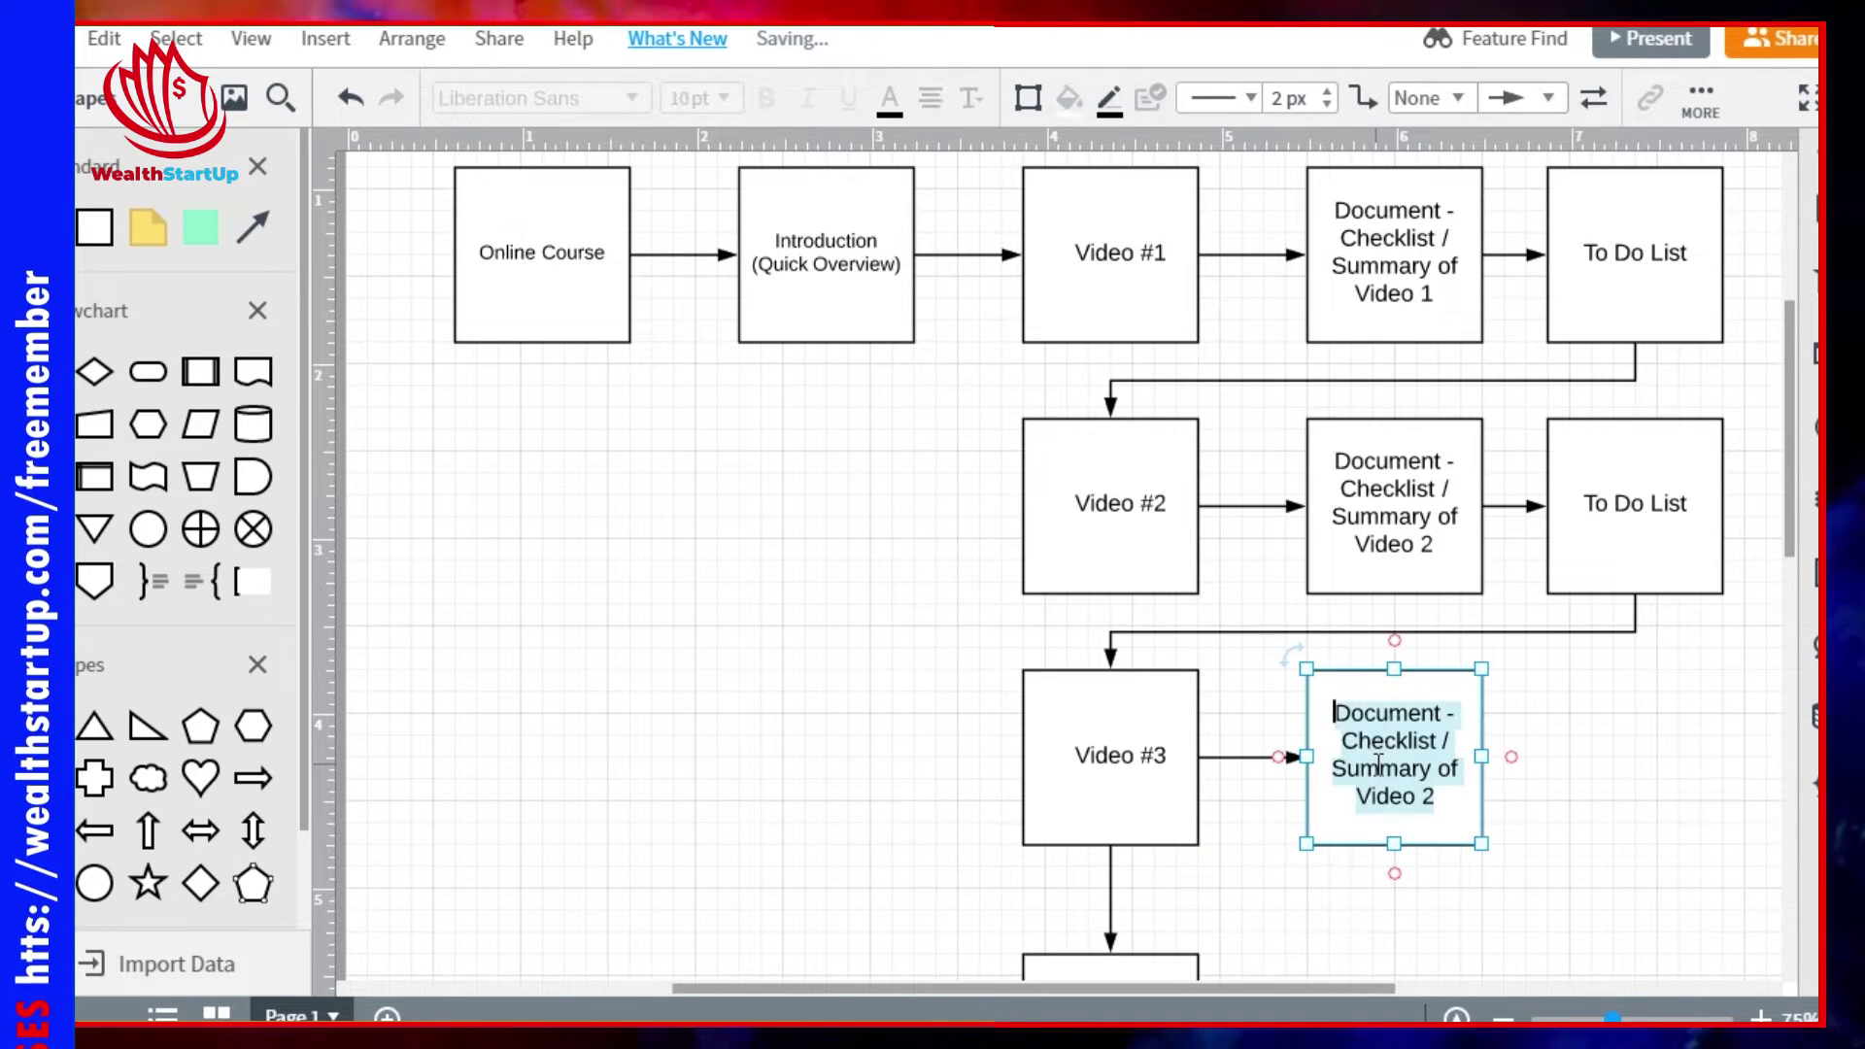
pyautogui.click(1444, 803)
pyautogui.press('BackSpace')
pyautogui.write('3')
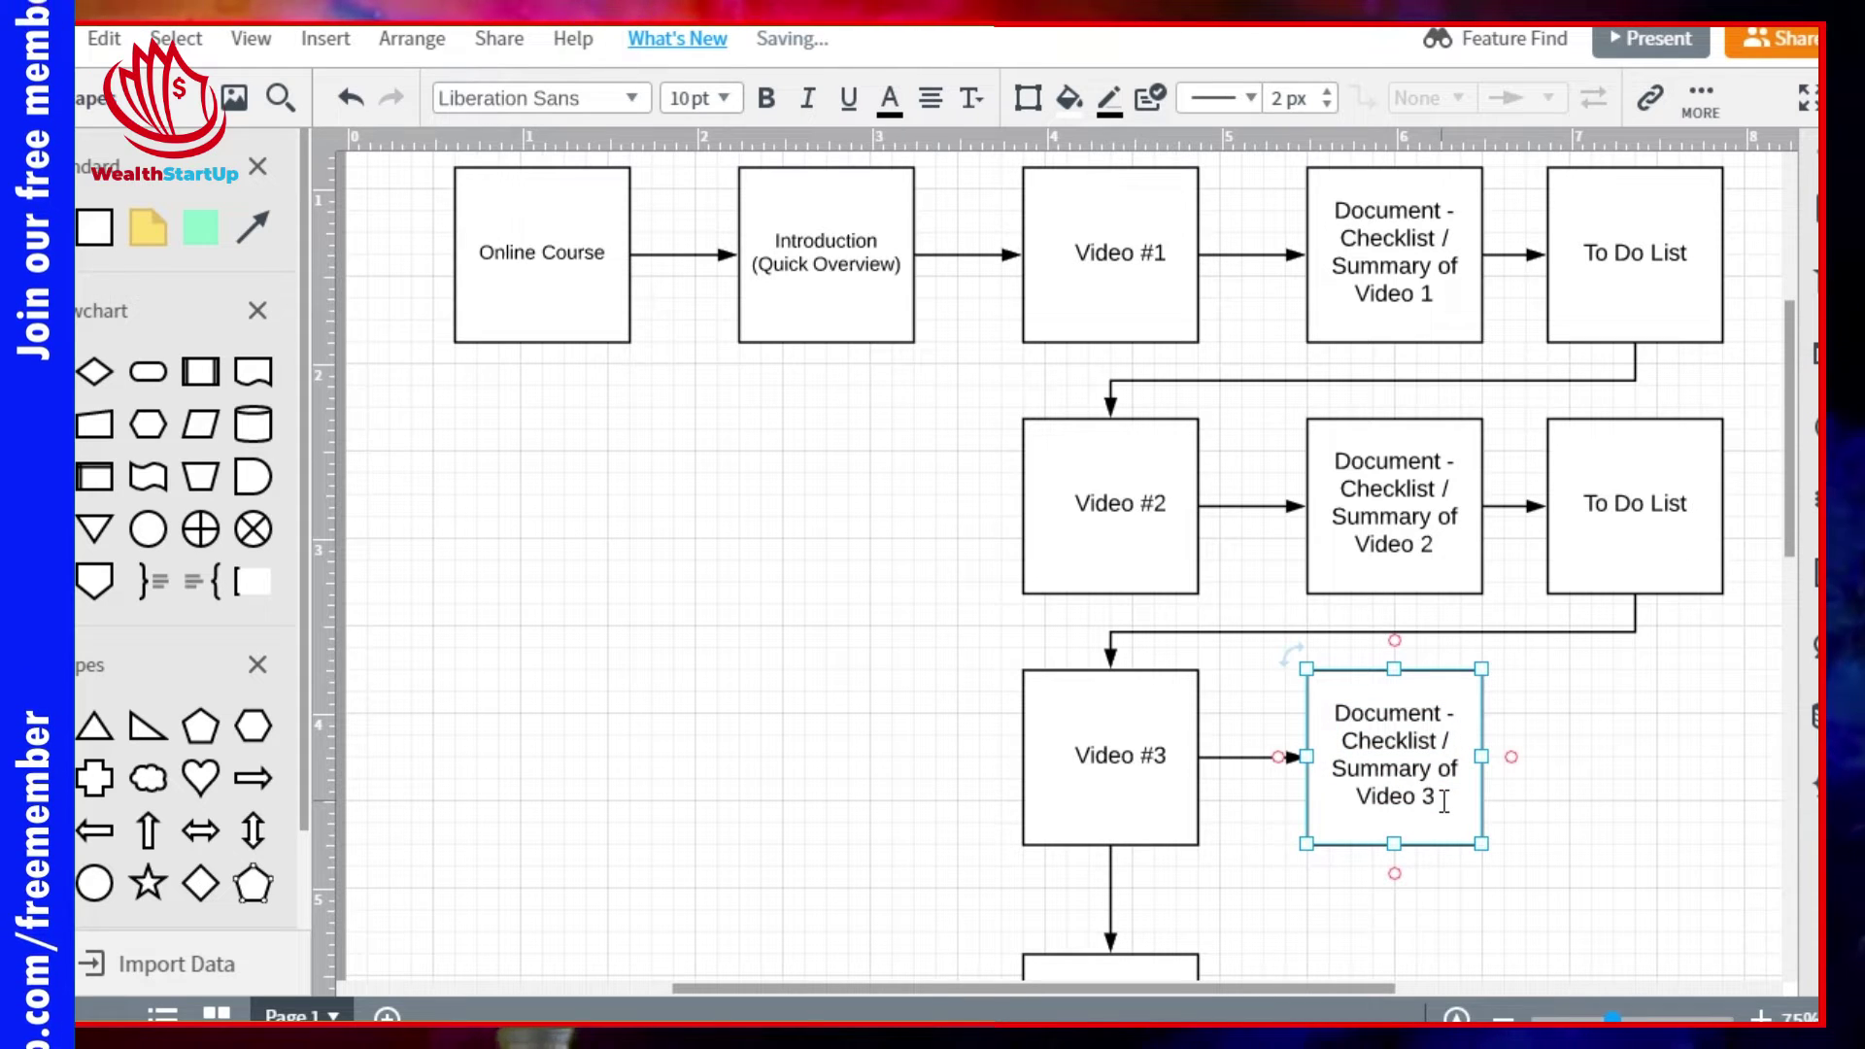
# Add a "Short Quiz" box beside the Video 3 checklist box, linked by an arrow from that checklist box.
pyautogui.click(1644, 777)
pyautogui.click(1406, 768)
pyautogui.moveTo(1405, 768); pyautogui.dragTo(1632, 743)
pyautogui.doubleClick(1632, 743)
pyautogui.write('Short Quiz')
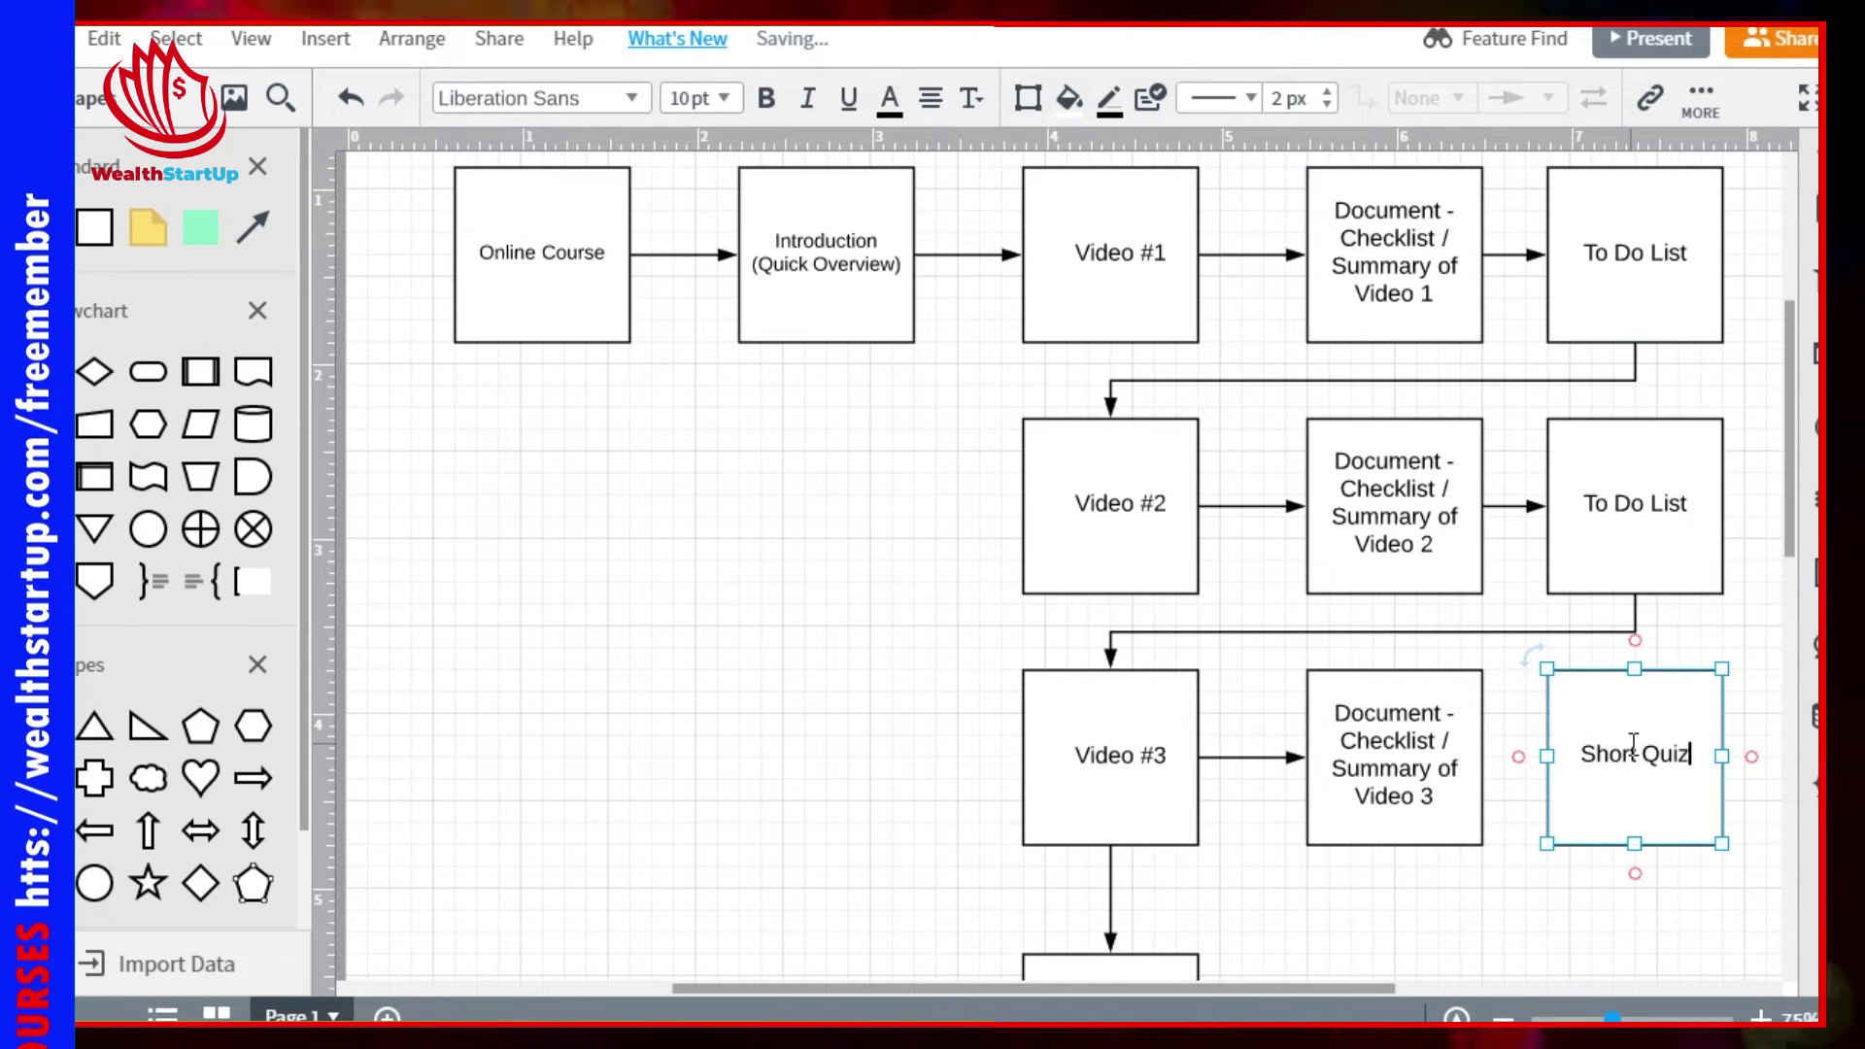
pyautogui.click(1515, 785)
pyautogui.moveTo(1483, 756); pyautogui.dragTo(1548, 756)
pyautogui.click(1528, 874)
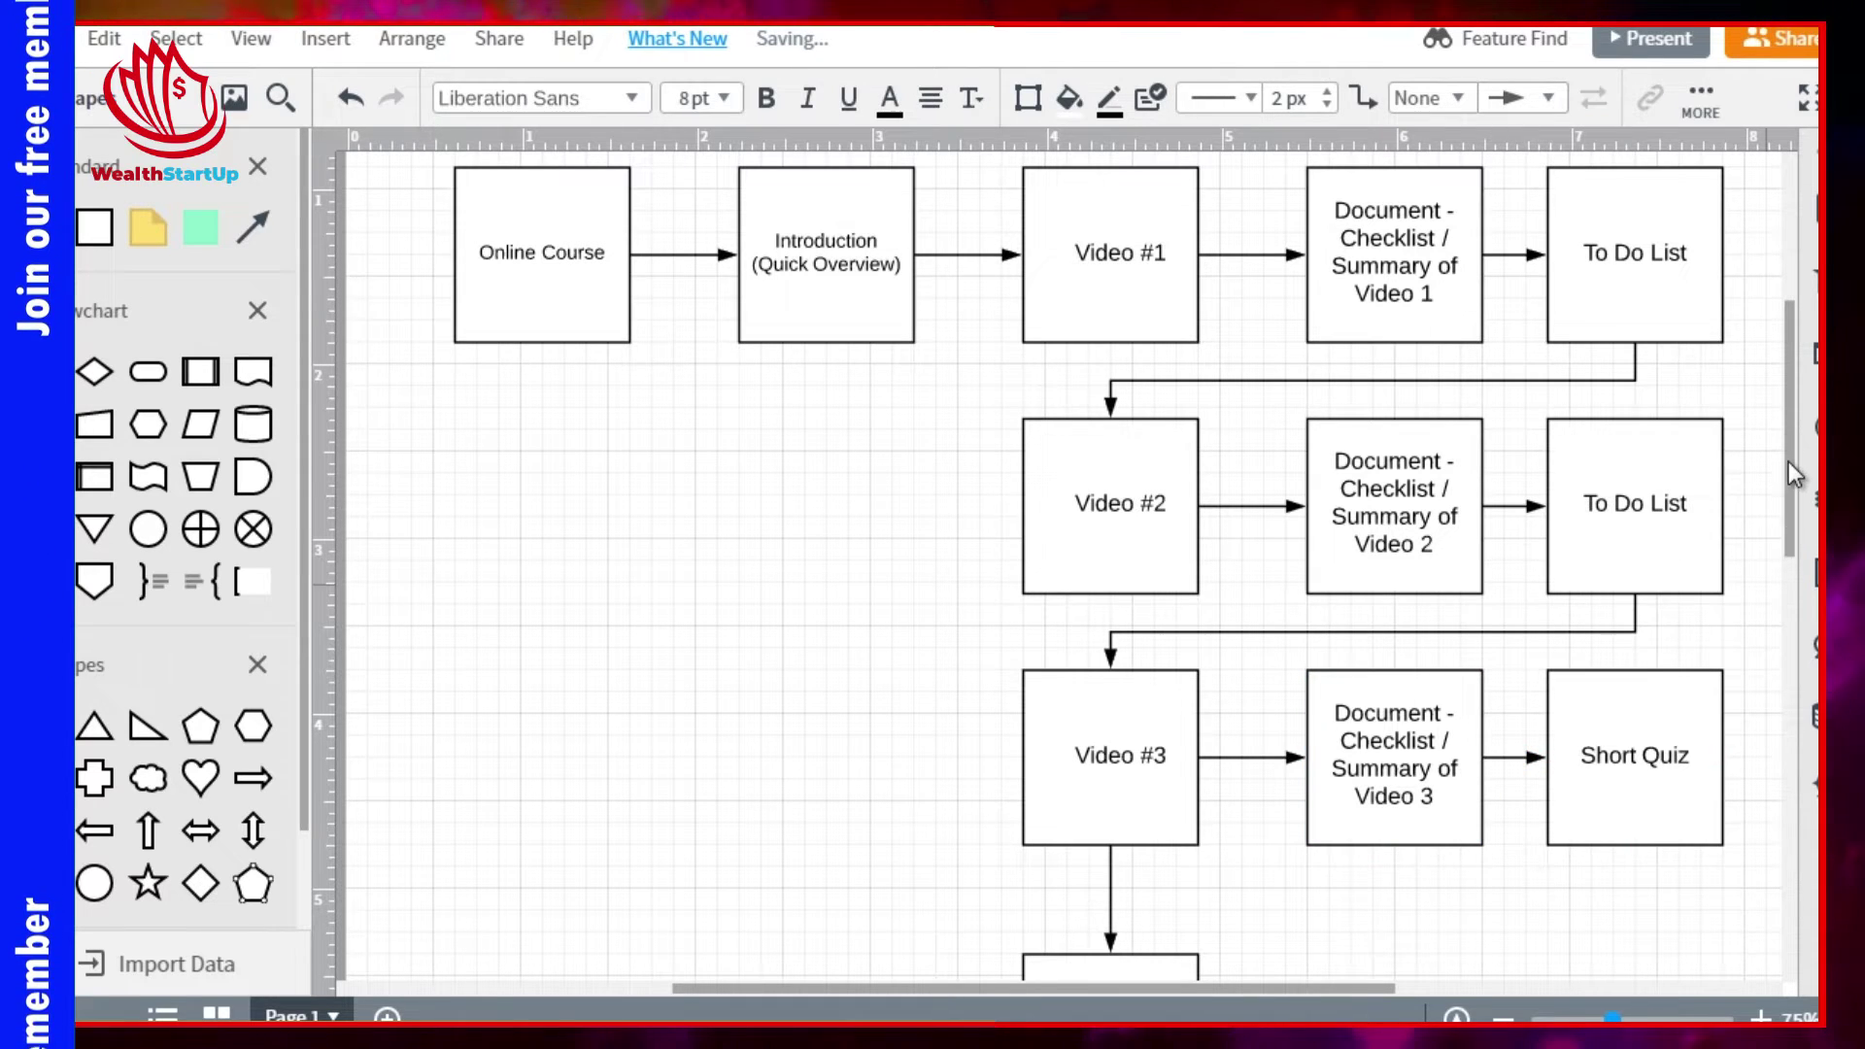
# Replace the arrow from Video #3 to Video #4 with a connector from Short Quiz to the top of Video #4.
pyautogui.moveTo(1787, 459); pyautogui.dragTo(1791, 527)
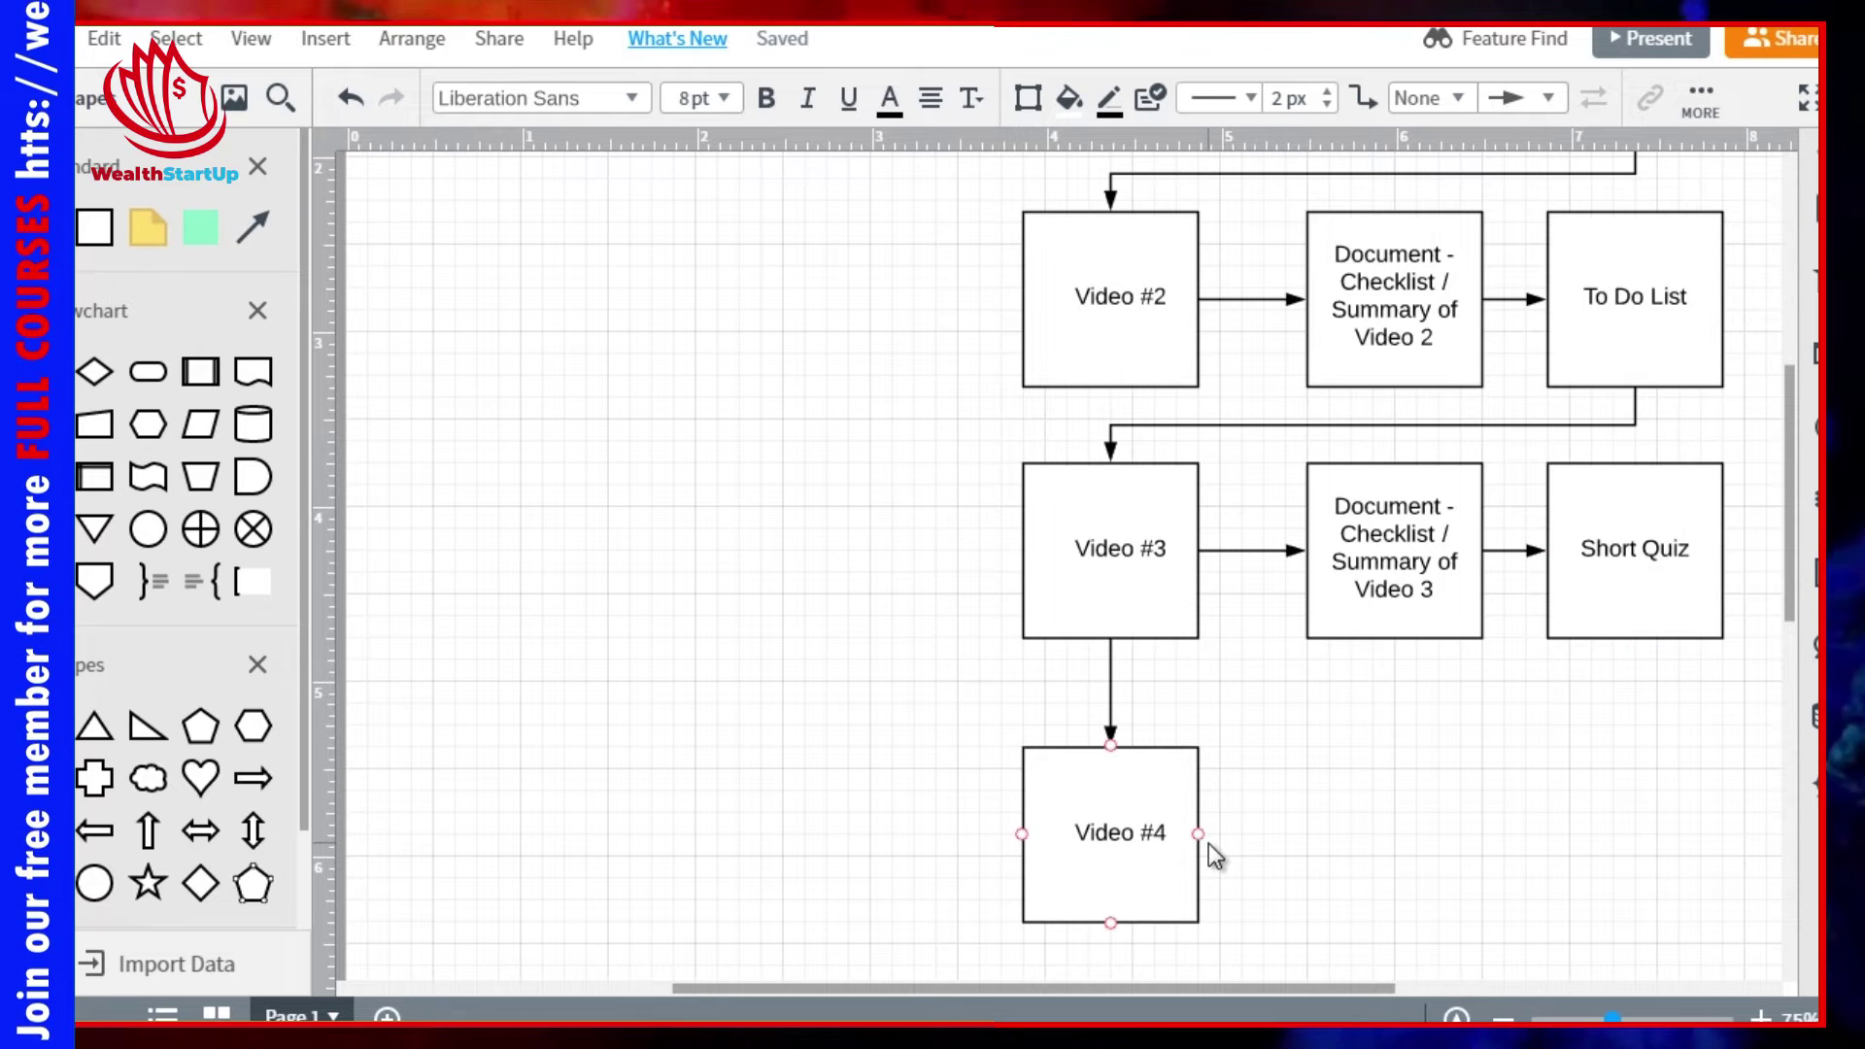
pyautogui.click(1105, 726)
pyautogui.press('Delete')
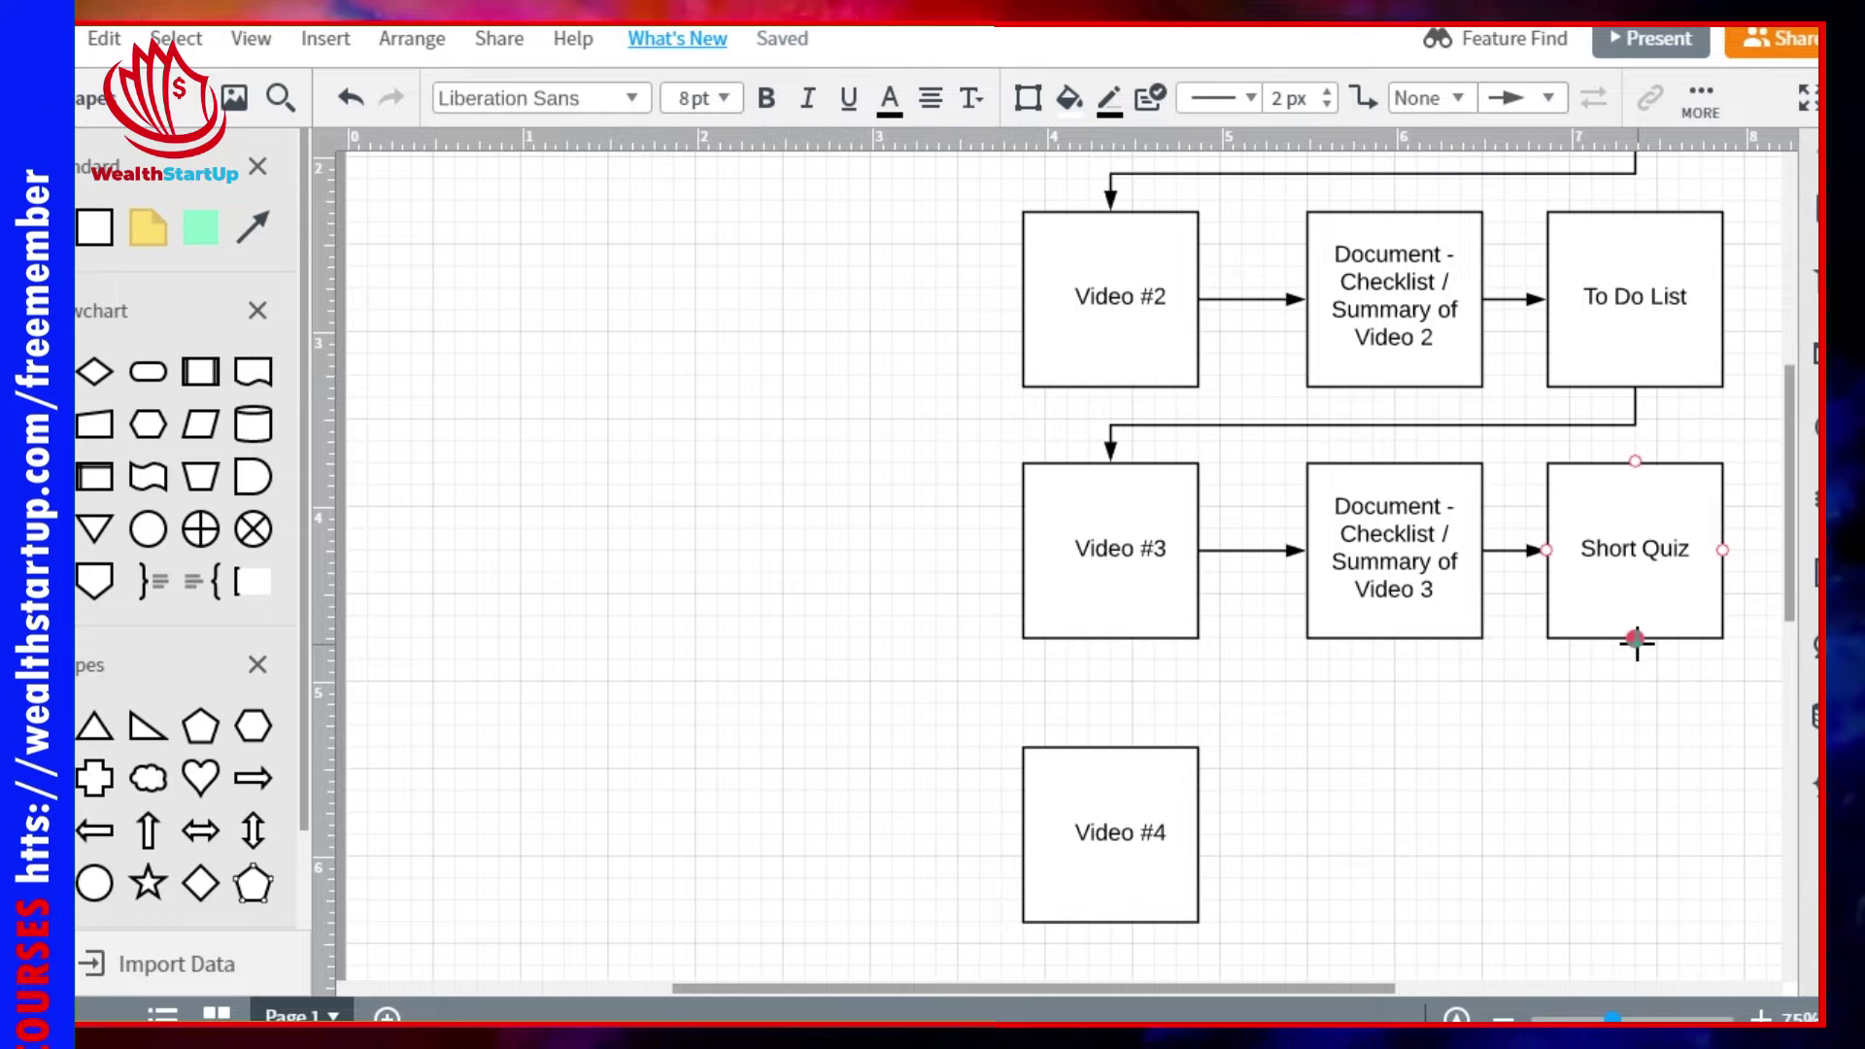
pyautogui.moveTo(1636, 639); pyautogui.dragTo(1104, 748)
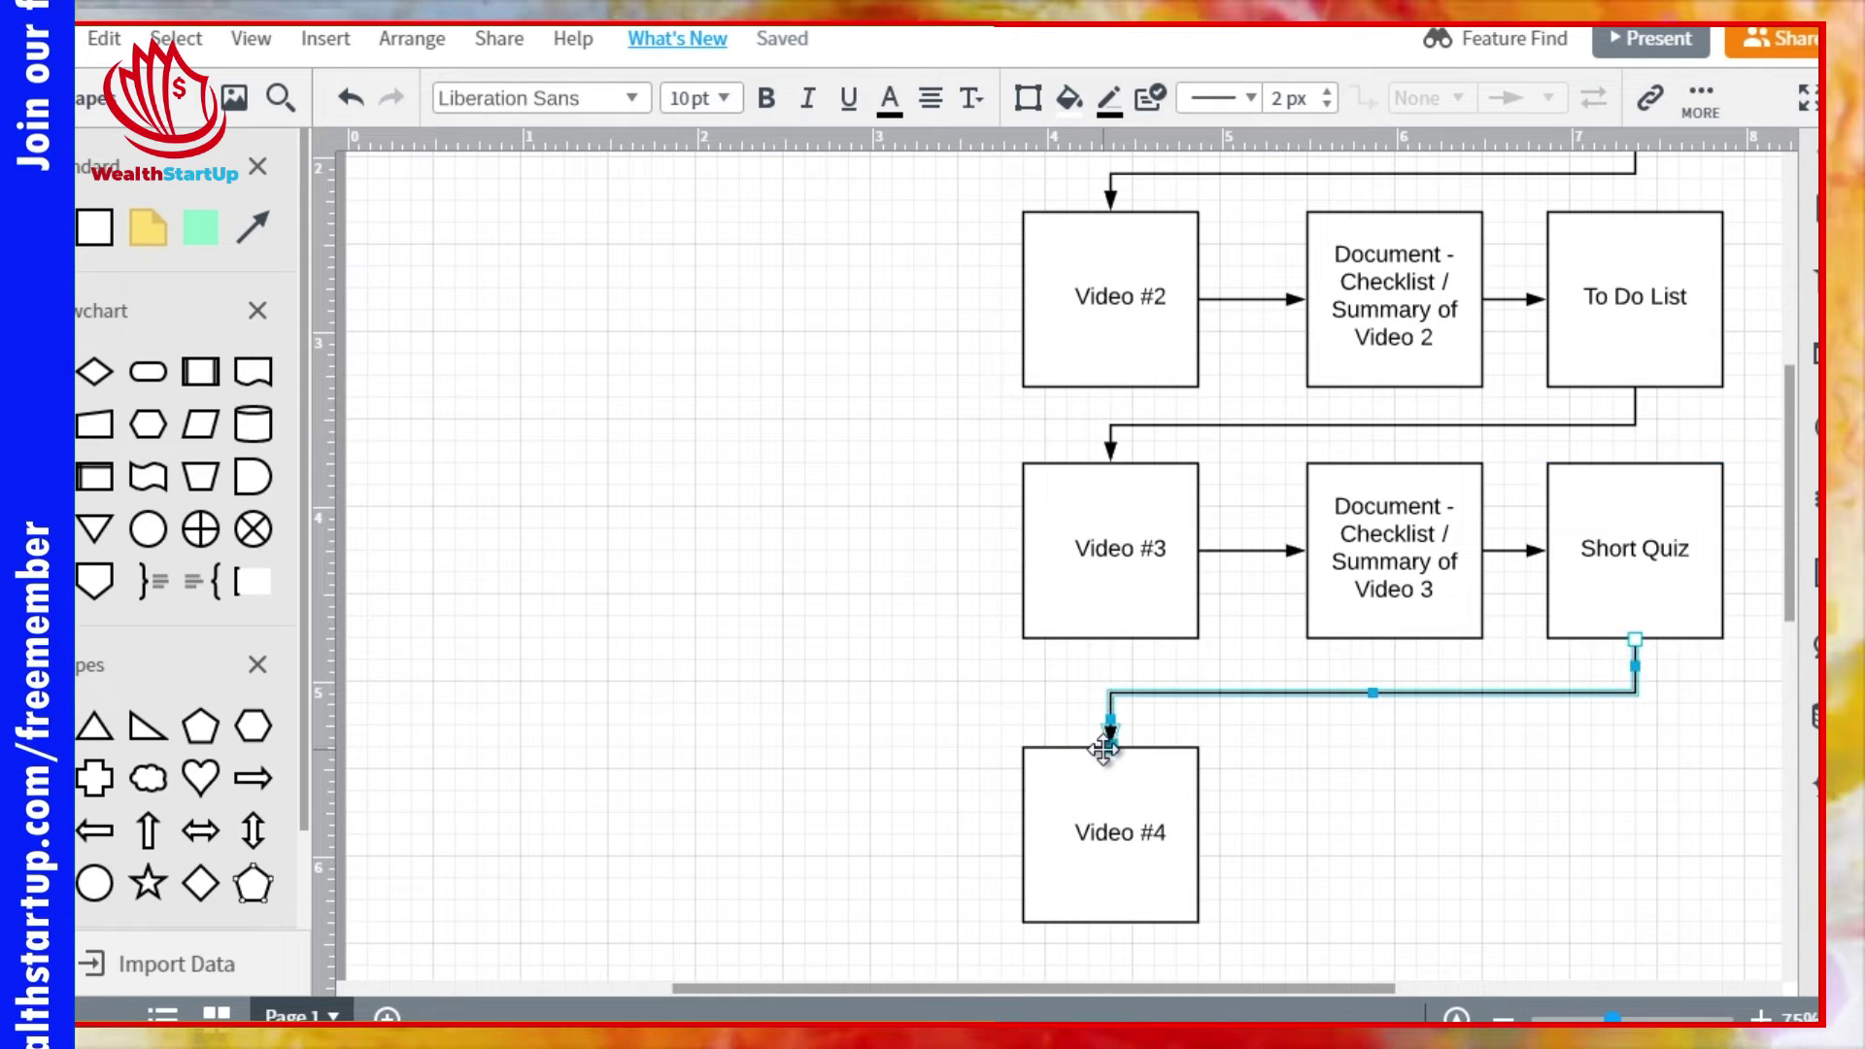
pyautogui.click(1259, 791)
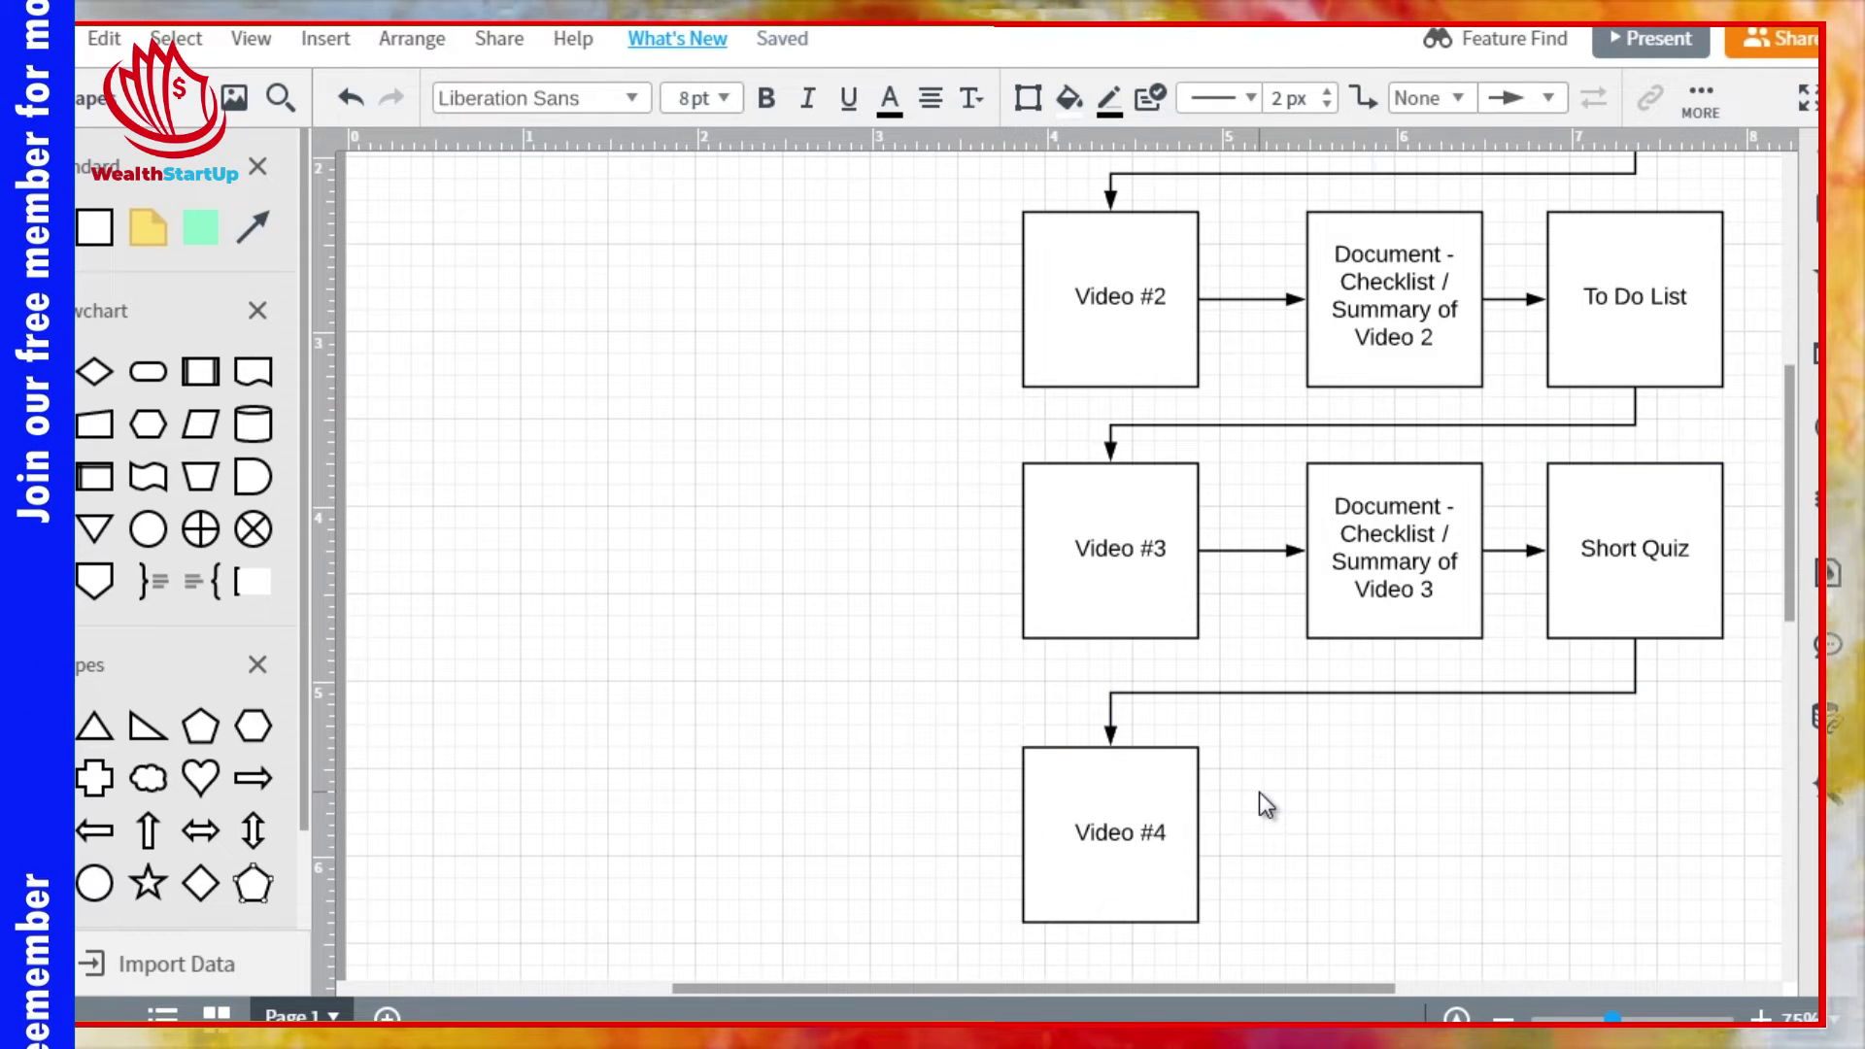
pyautogui.scroll(-1, 1785, 590)
pyautogui.scroll(1, 1785, 587)
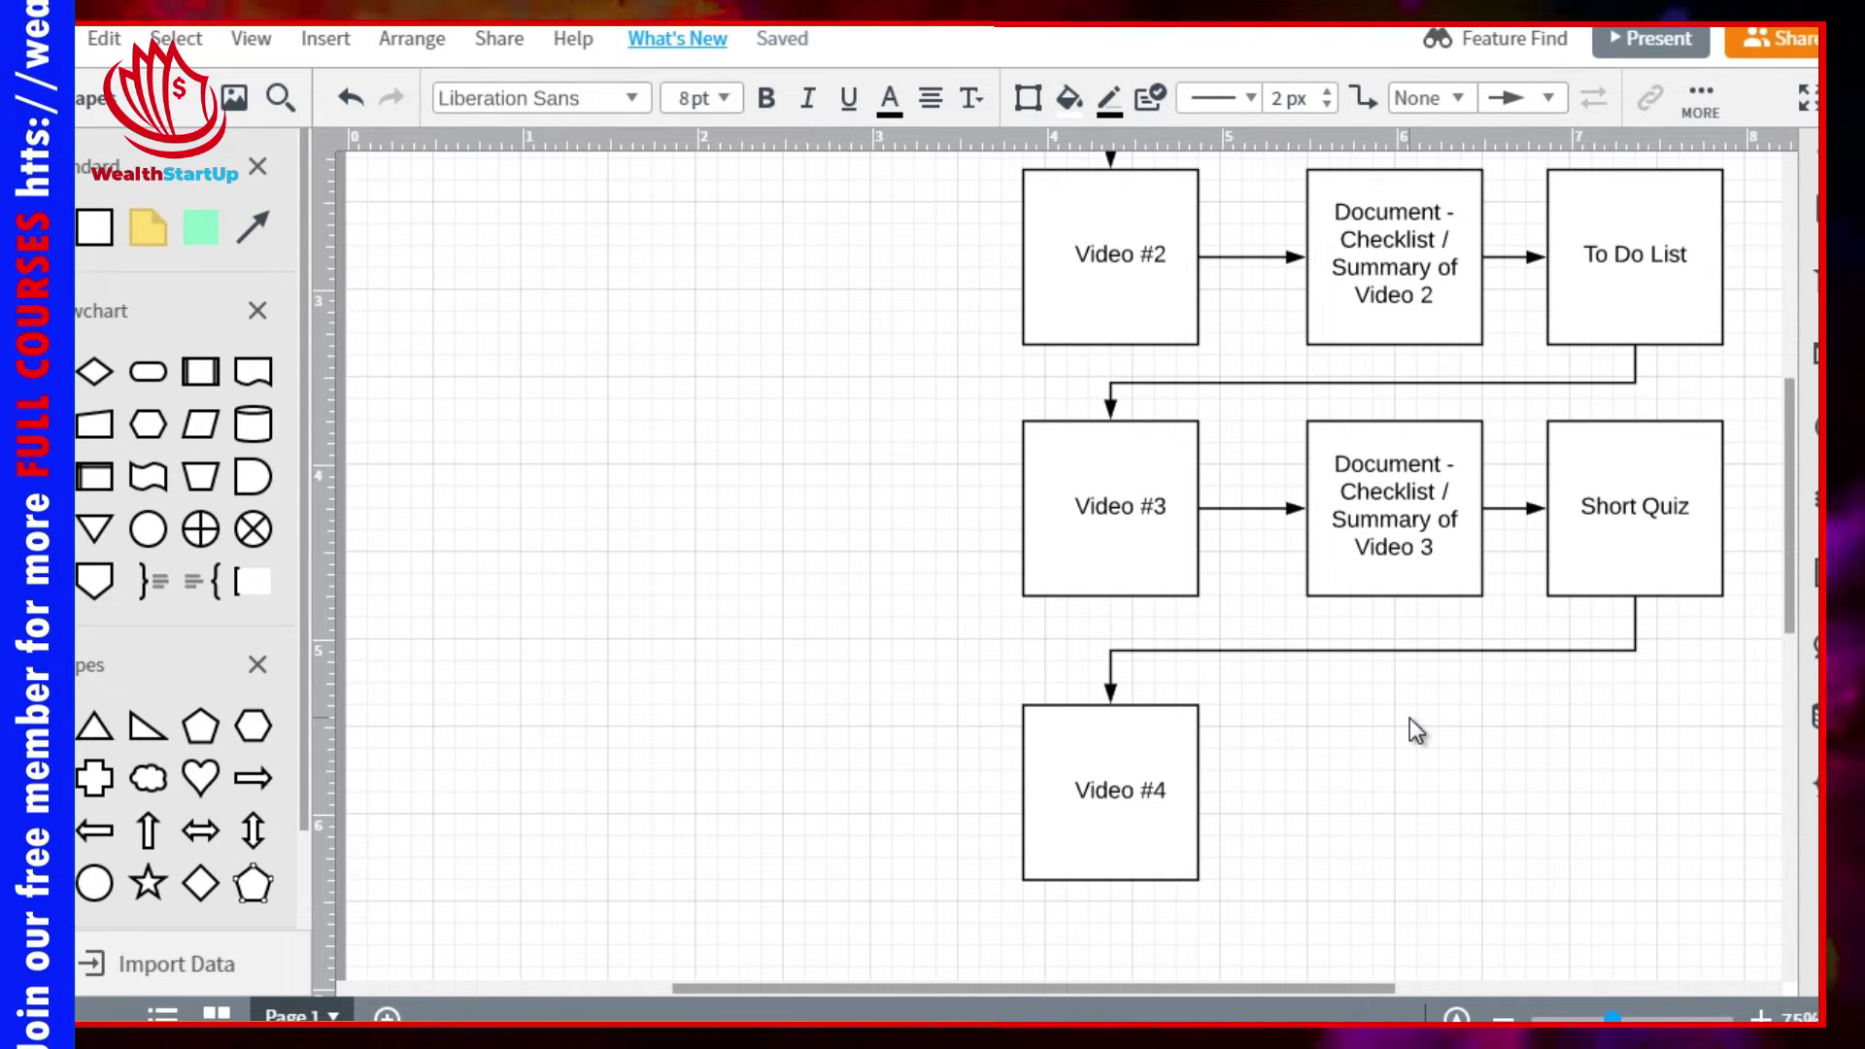
pyautogui.click(1662, 461)
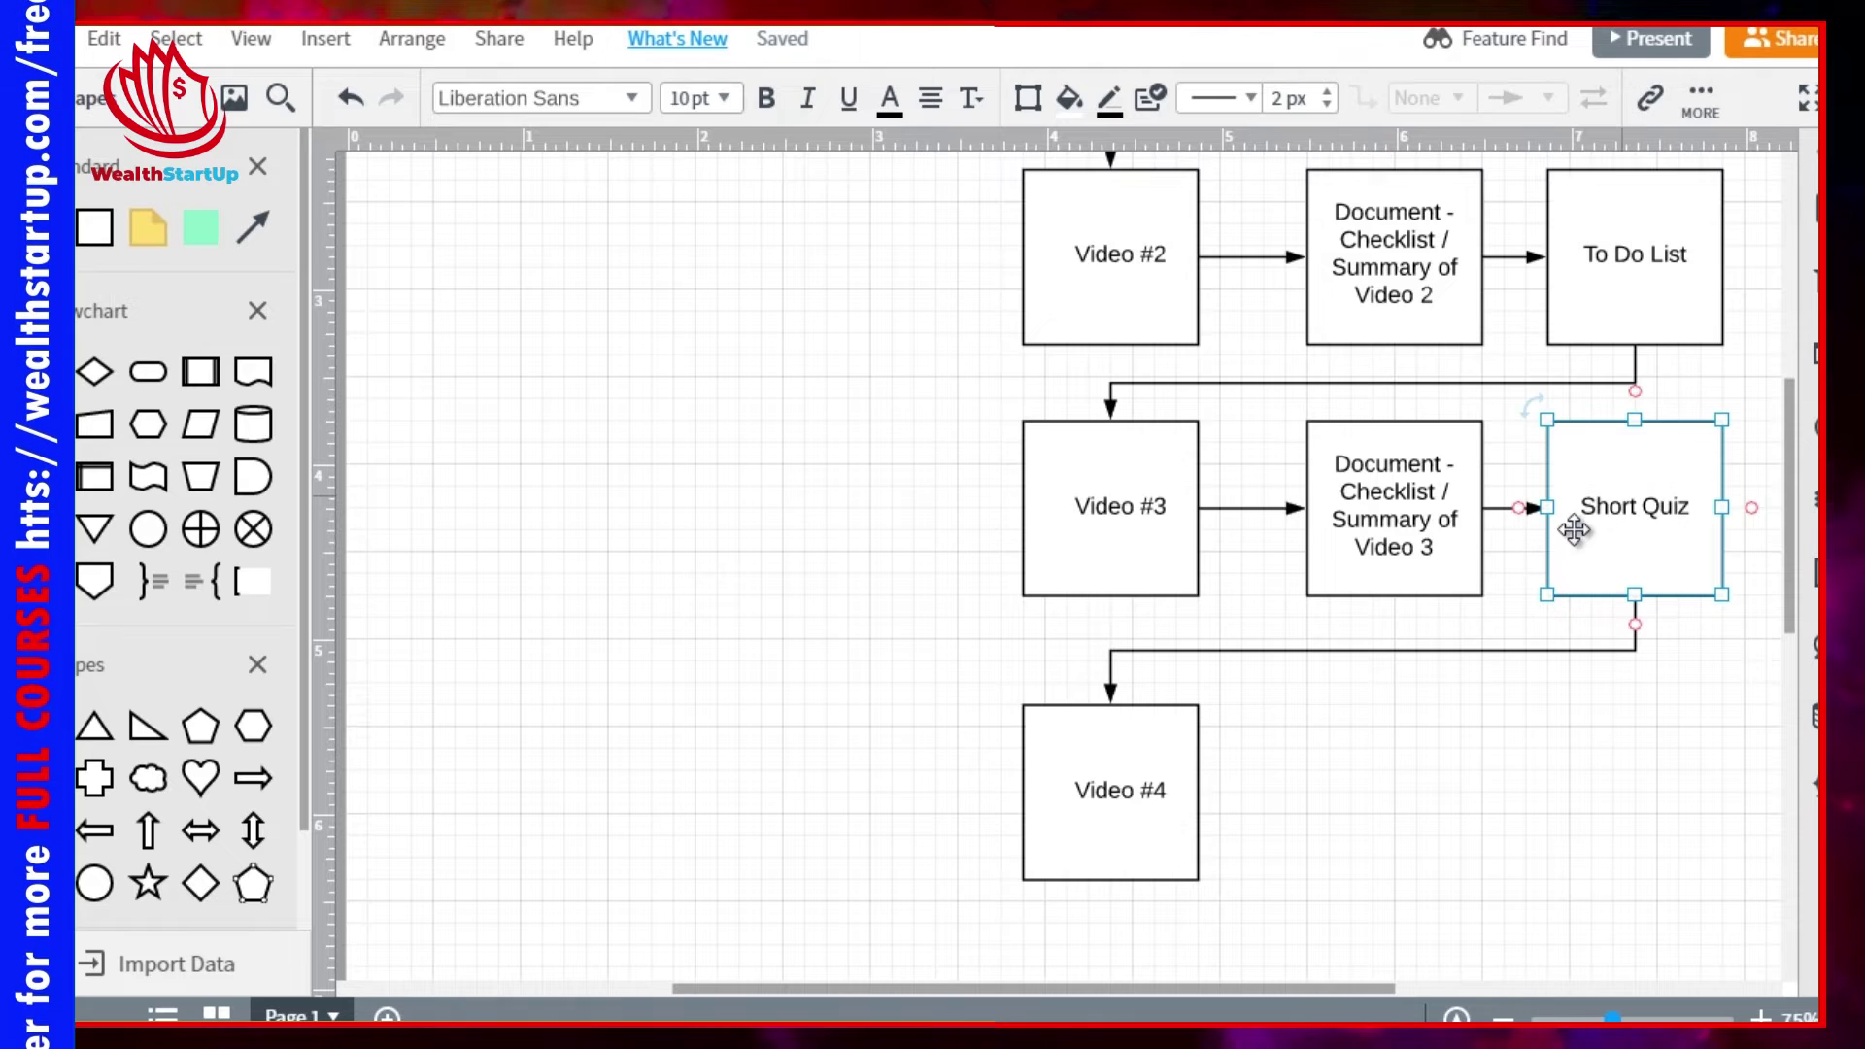
pyautogui.click(1113, 767)
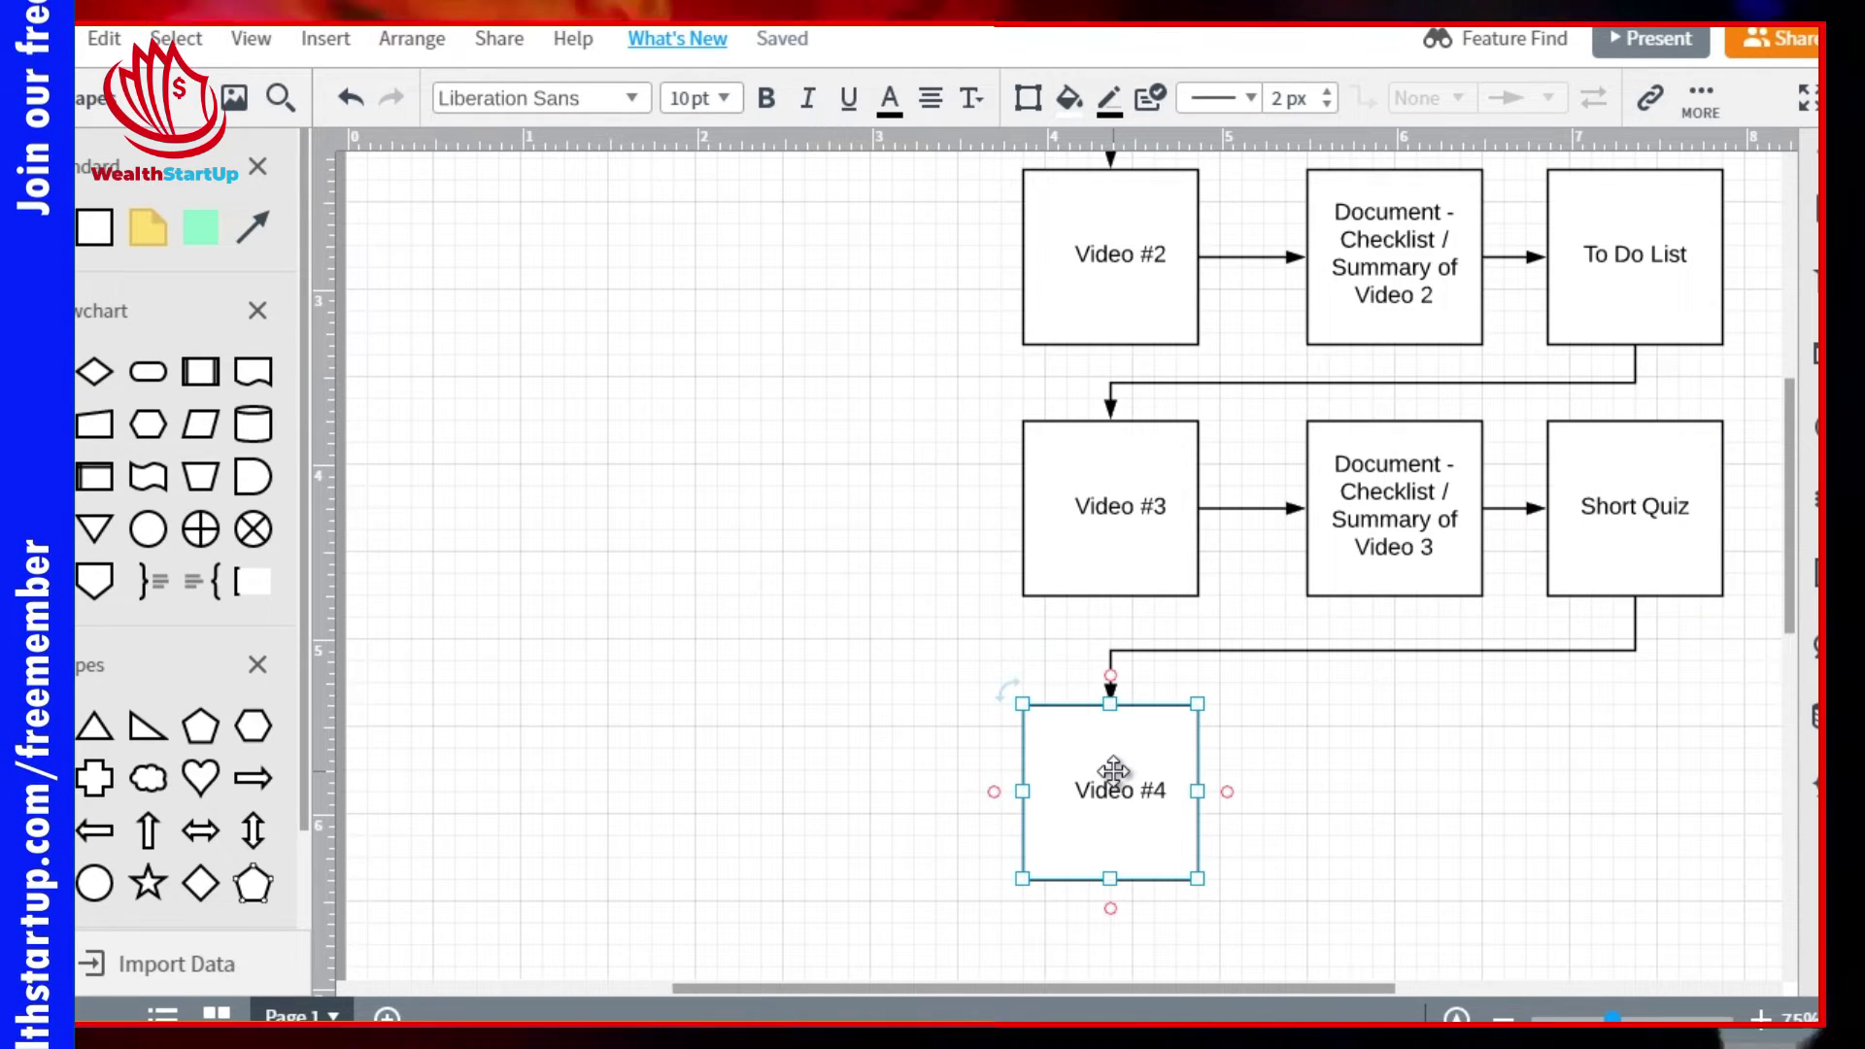
# Duplicate the Video 3 checklist box beside Video #4, changing its text to "Video 4" and linking it from Video #4.
pyautogui.click(1416, 542)
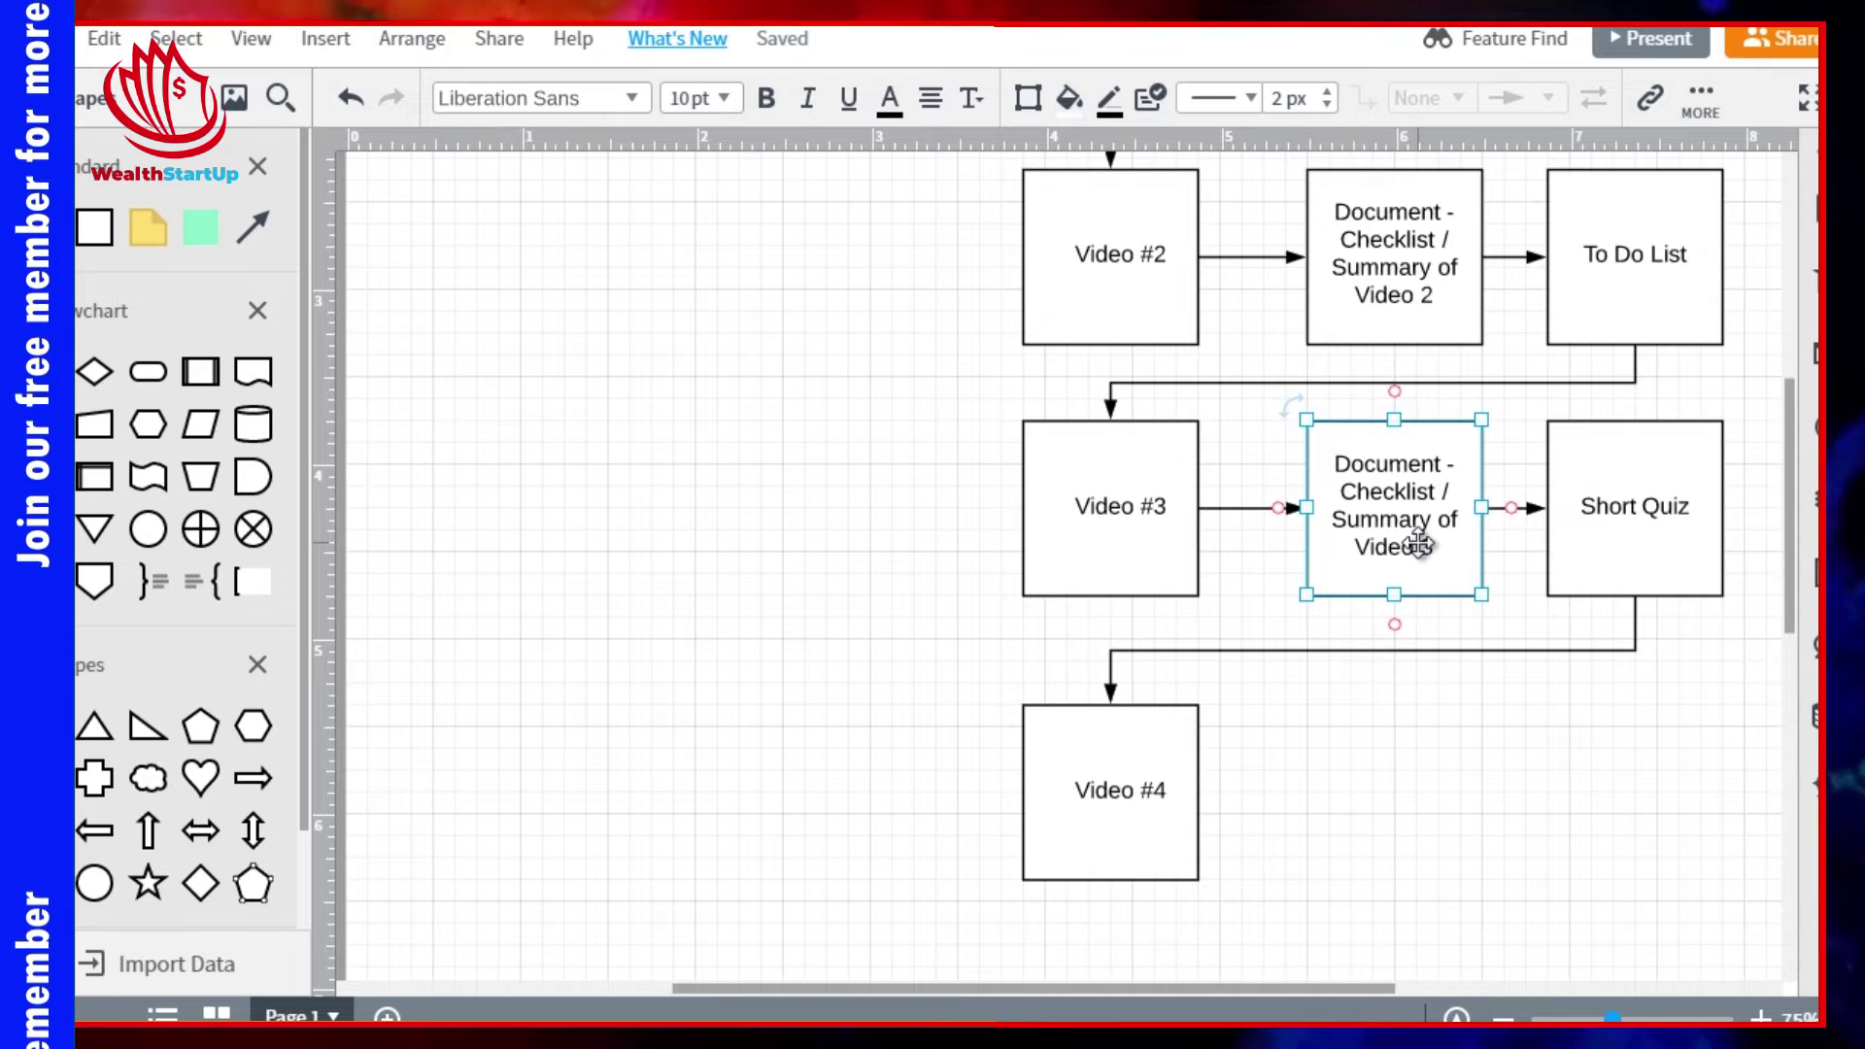
pyautogui.hotkey('ctrl', 'd')
pyautogui.moveTo(1381, 698); pyautogui.dragTo(1396, 820)
pyautogui.doubleClick(1437, 833)
pyautogui.click(1444, 837)
pyautogui.press('BackSpace')
pyautogui.click(1621, 766)
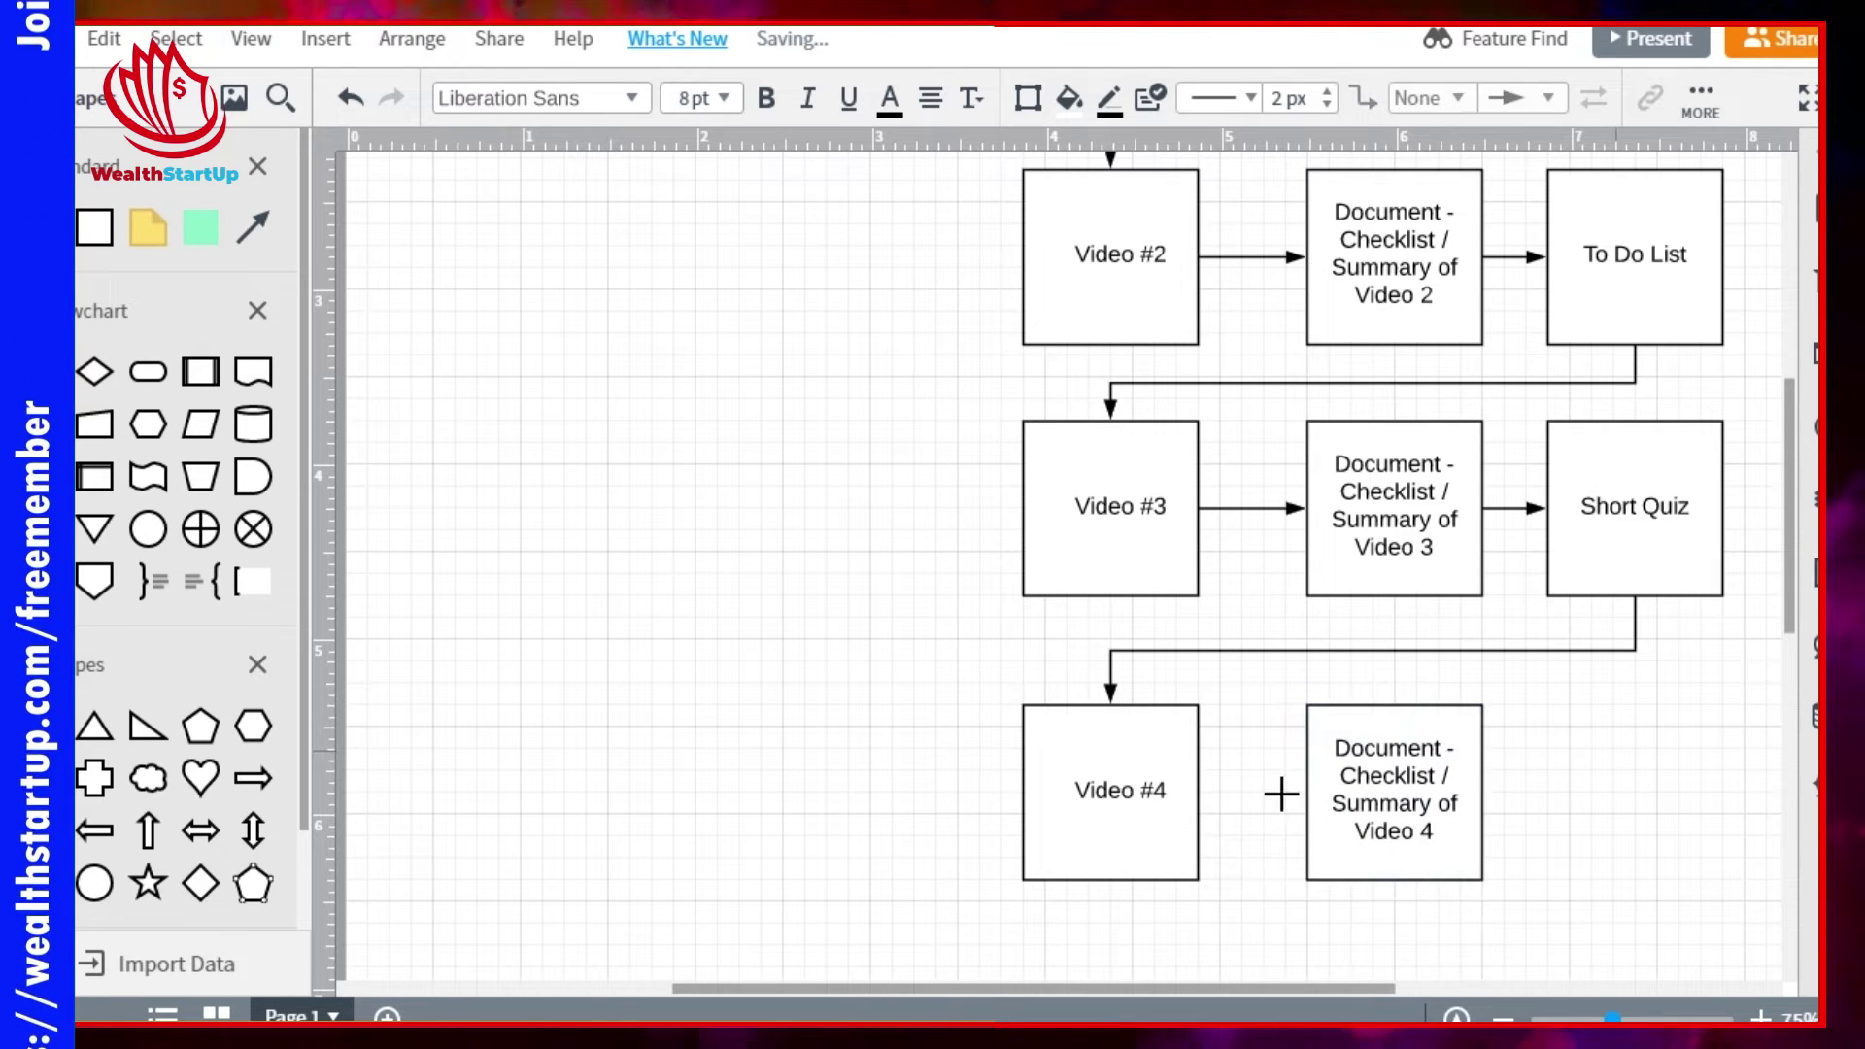
pyautogui.moveTo(1200, 792); pyautogui.dragTo(1394, 748)
# Place a copy of the Video 4 checklist box beside it, under Short Quiz, and label the copy "Certificate".
pyautogui.click(1408, 805)
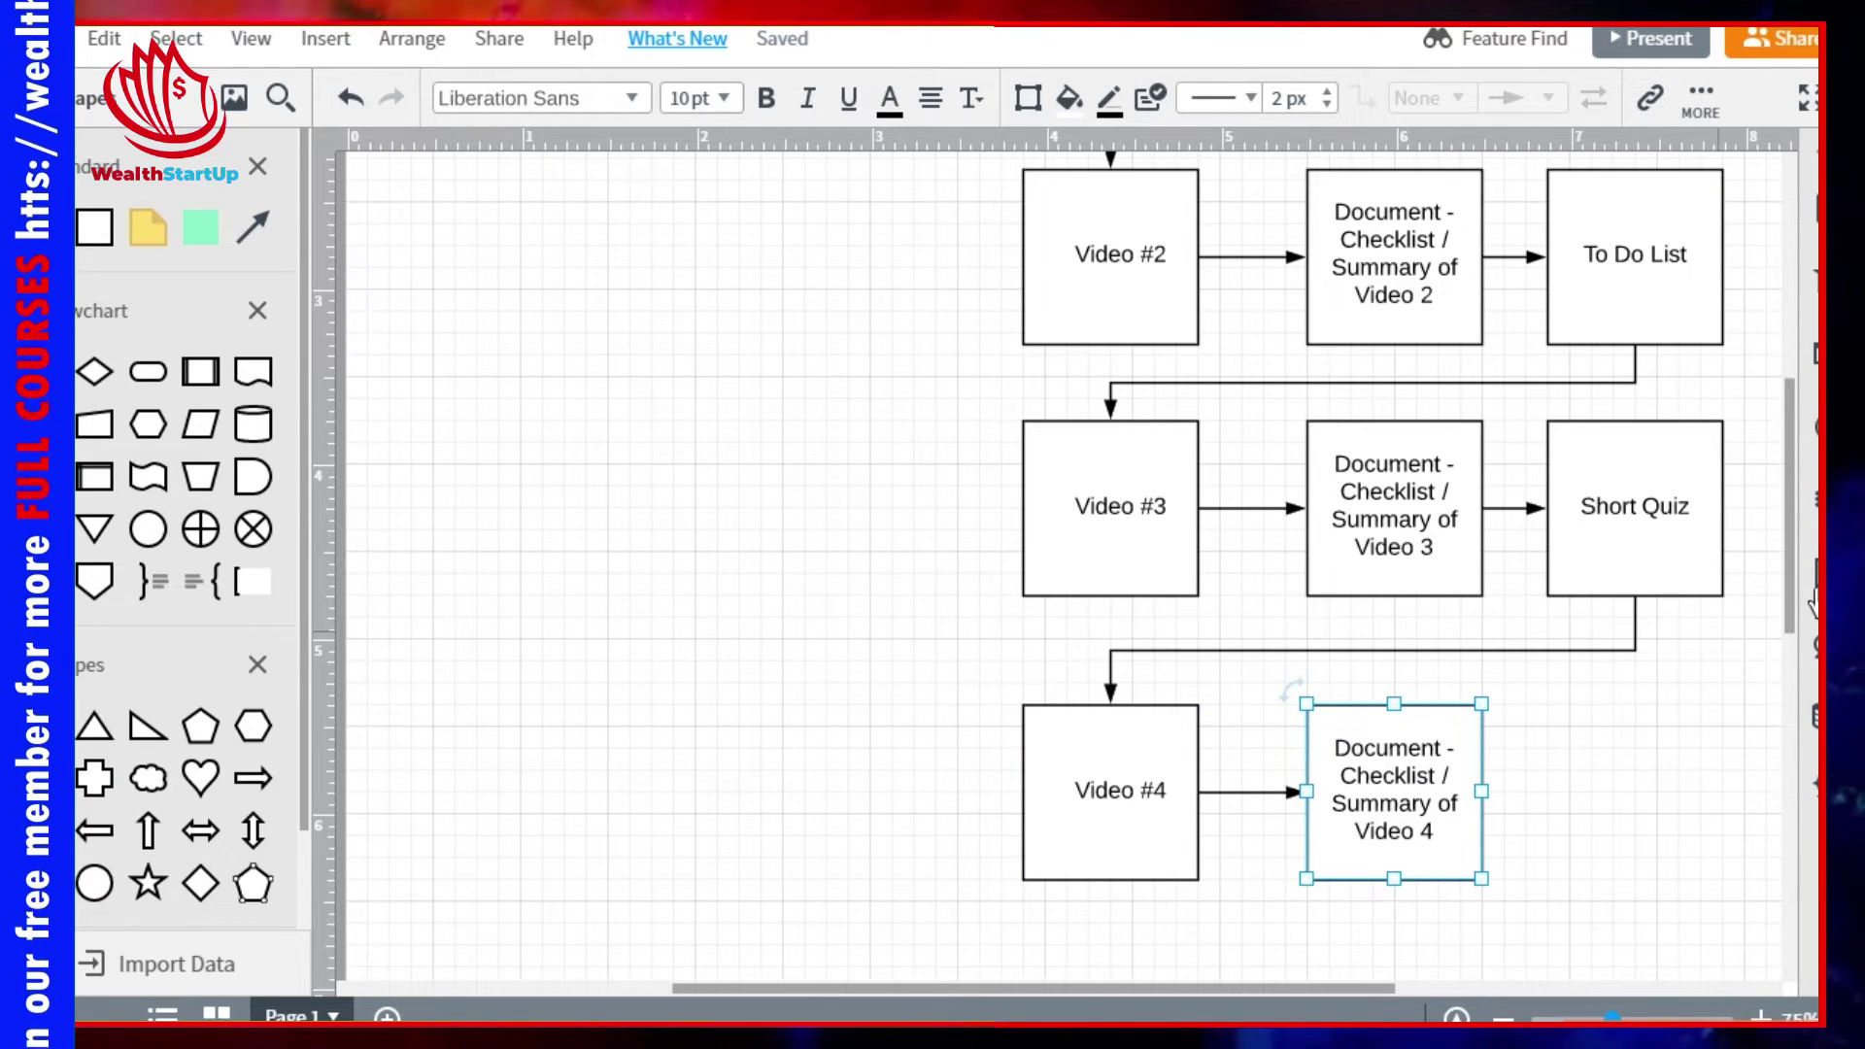
pyautogui.moveTo(1787, 573); pyautogui.dragTo(1787, 620)
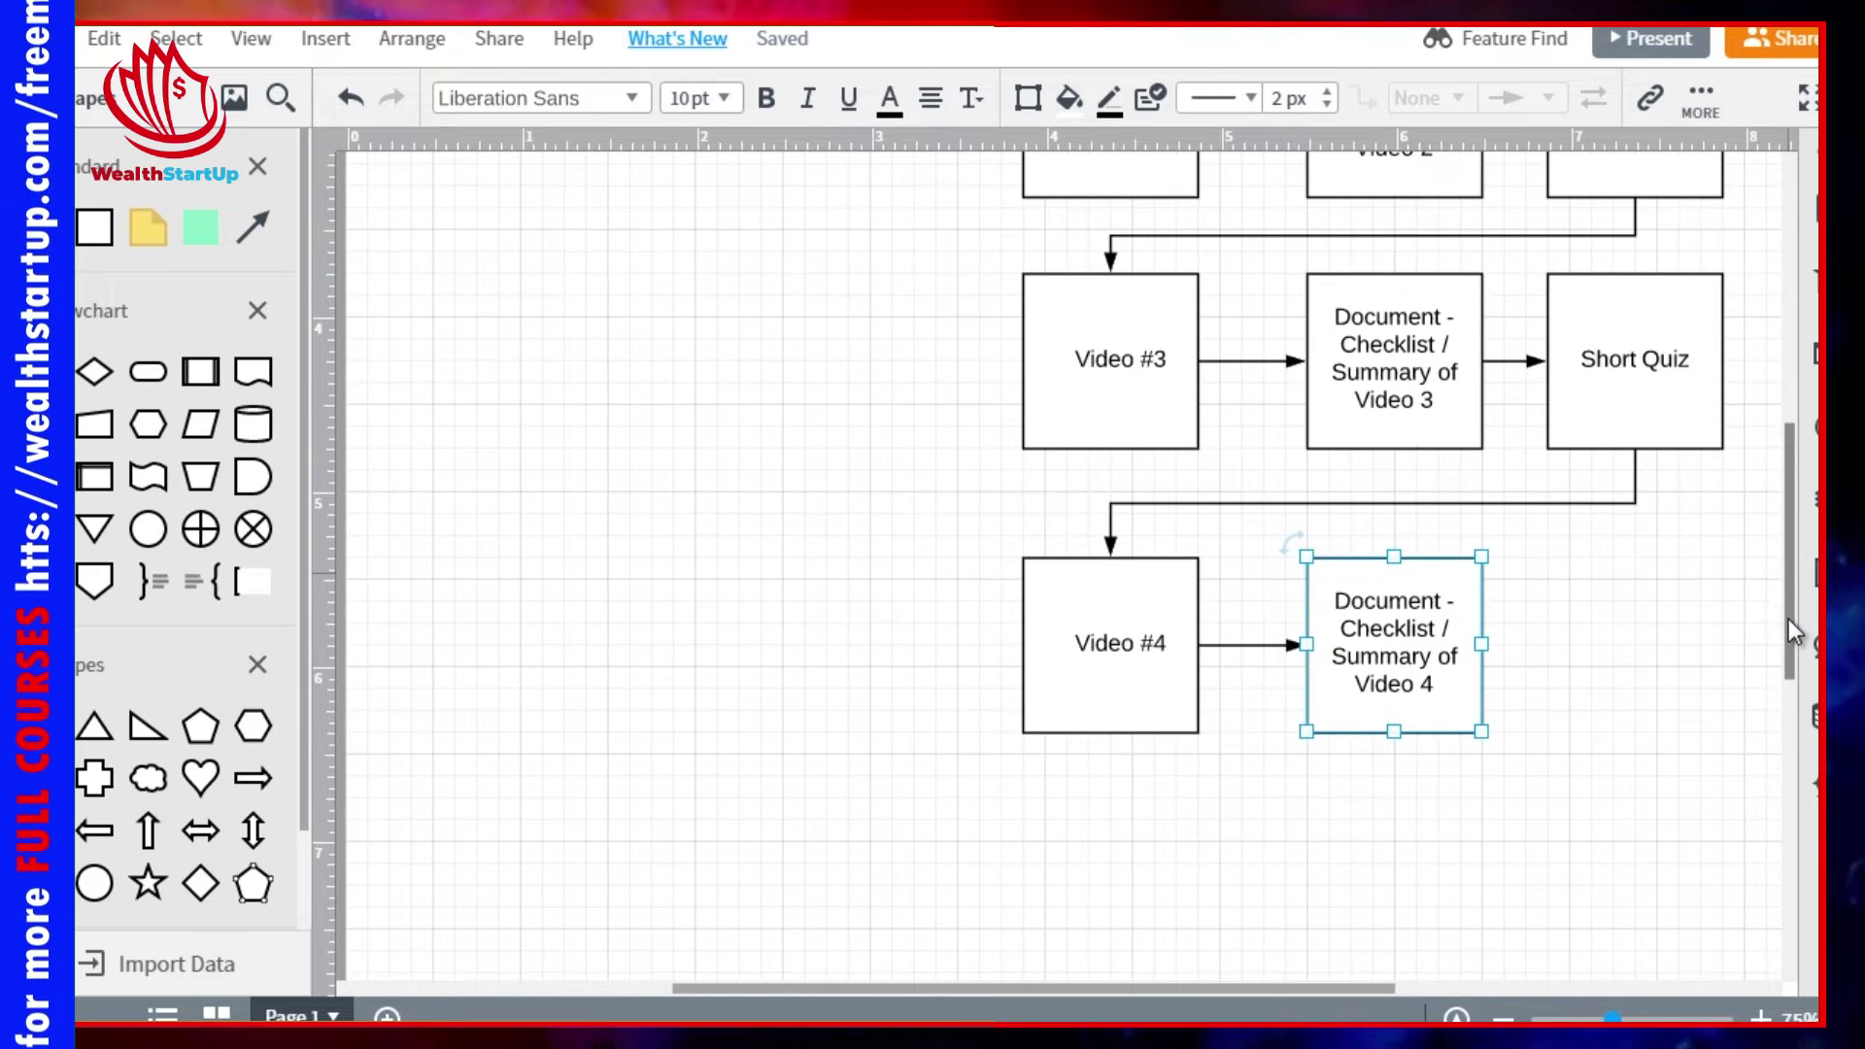
pyautogui.moveTo(1415, 628); pyautogui.dragTo(1640, 624)
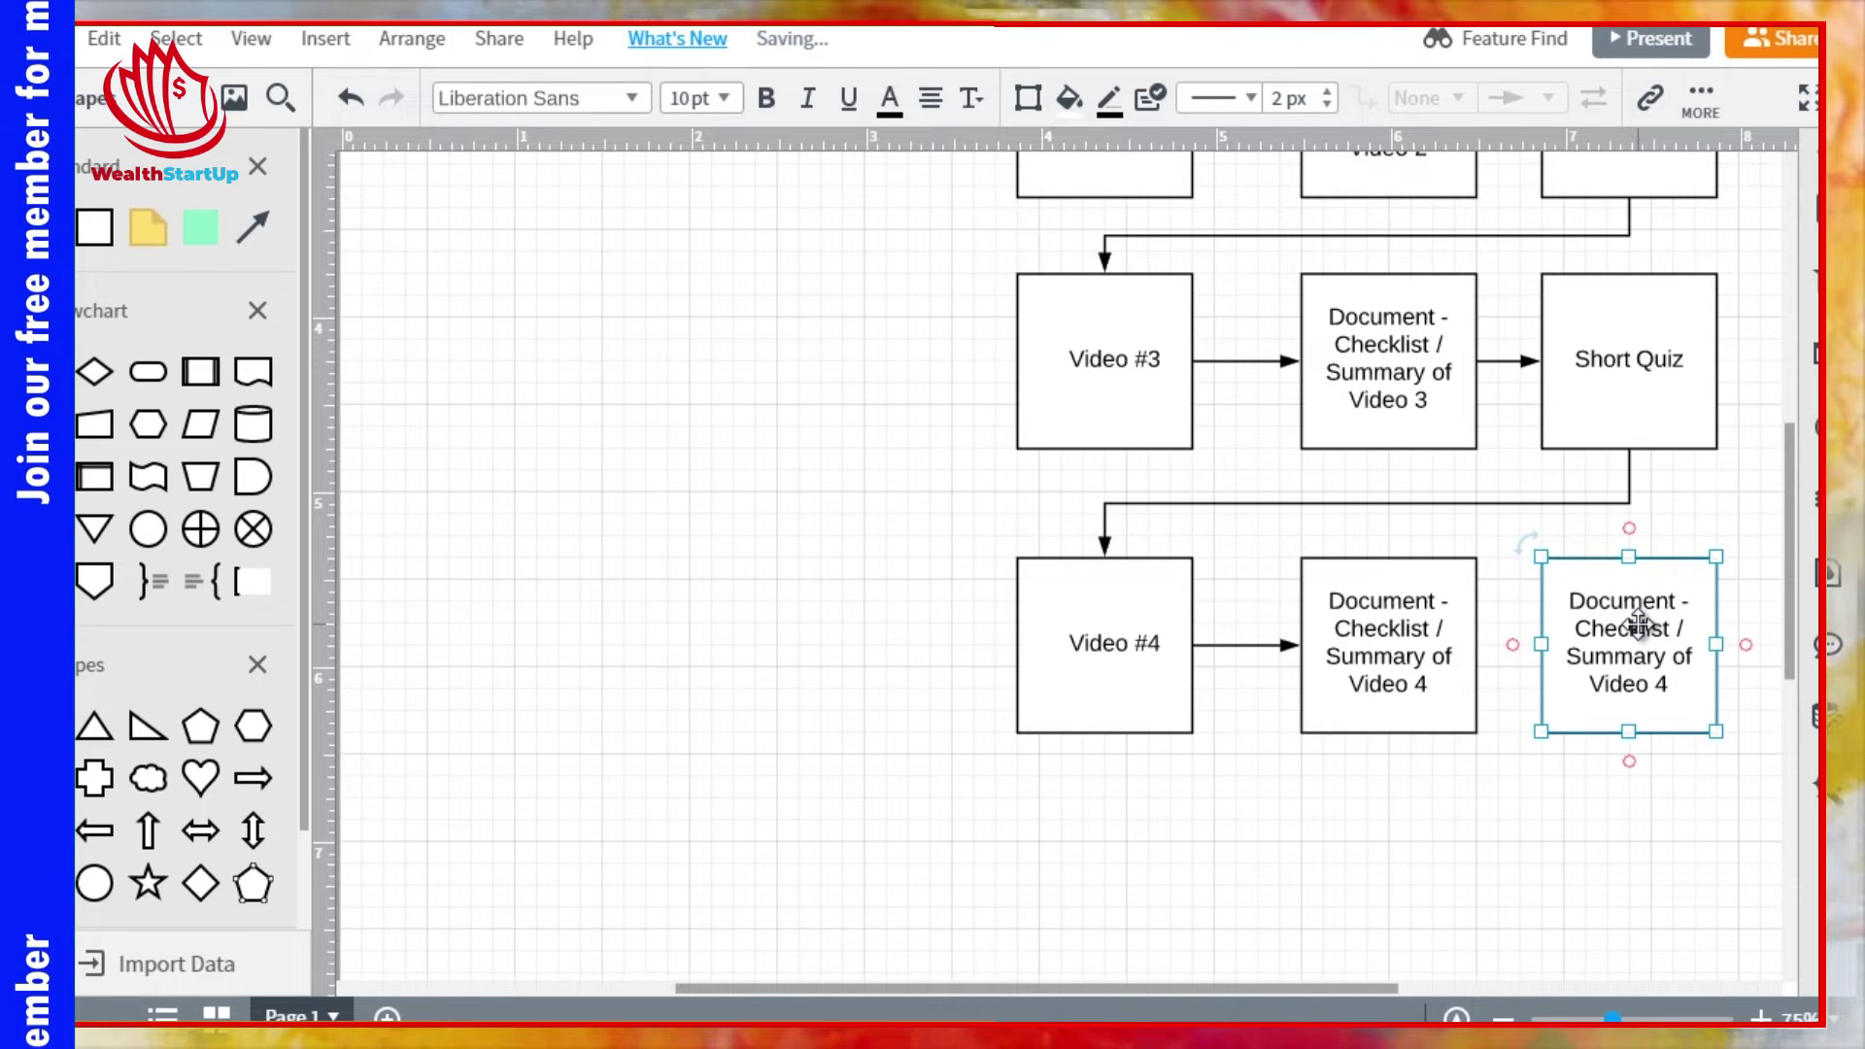
pyautogui.doubleClick(1612, 644)
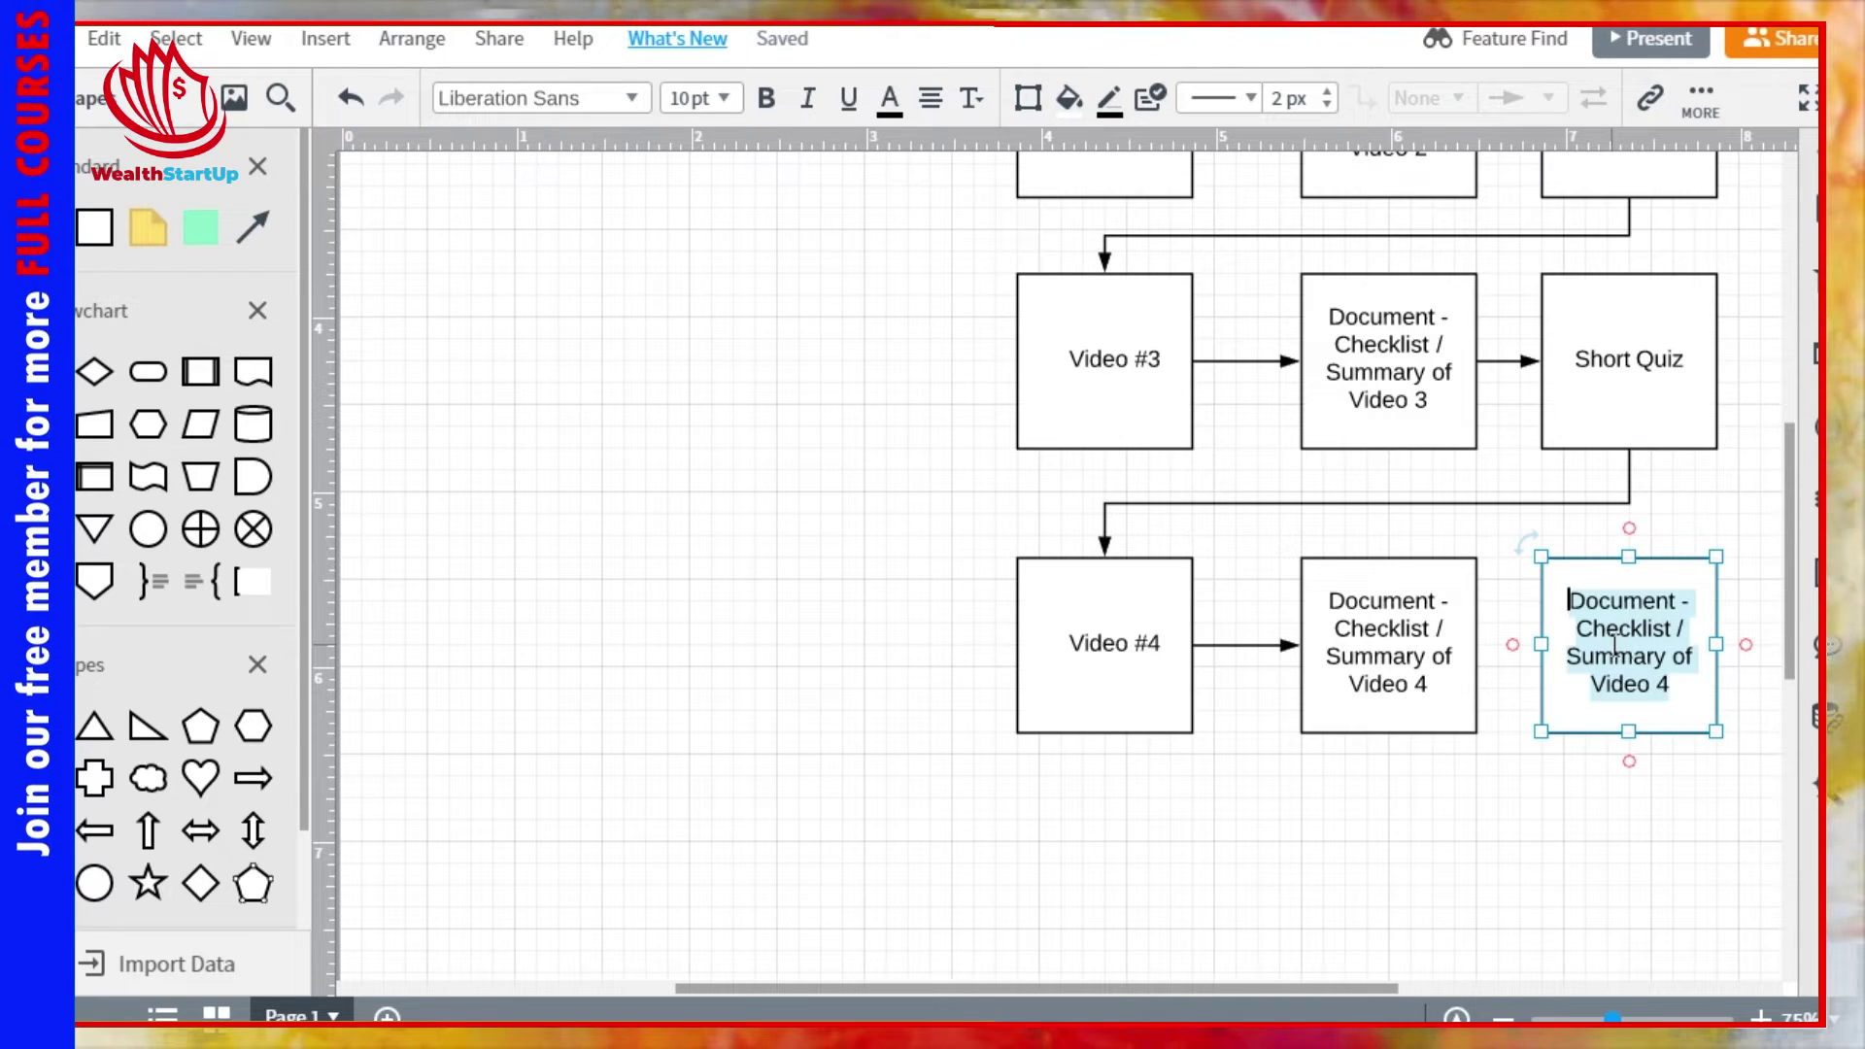
pyautogui.write('Certificate')
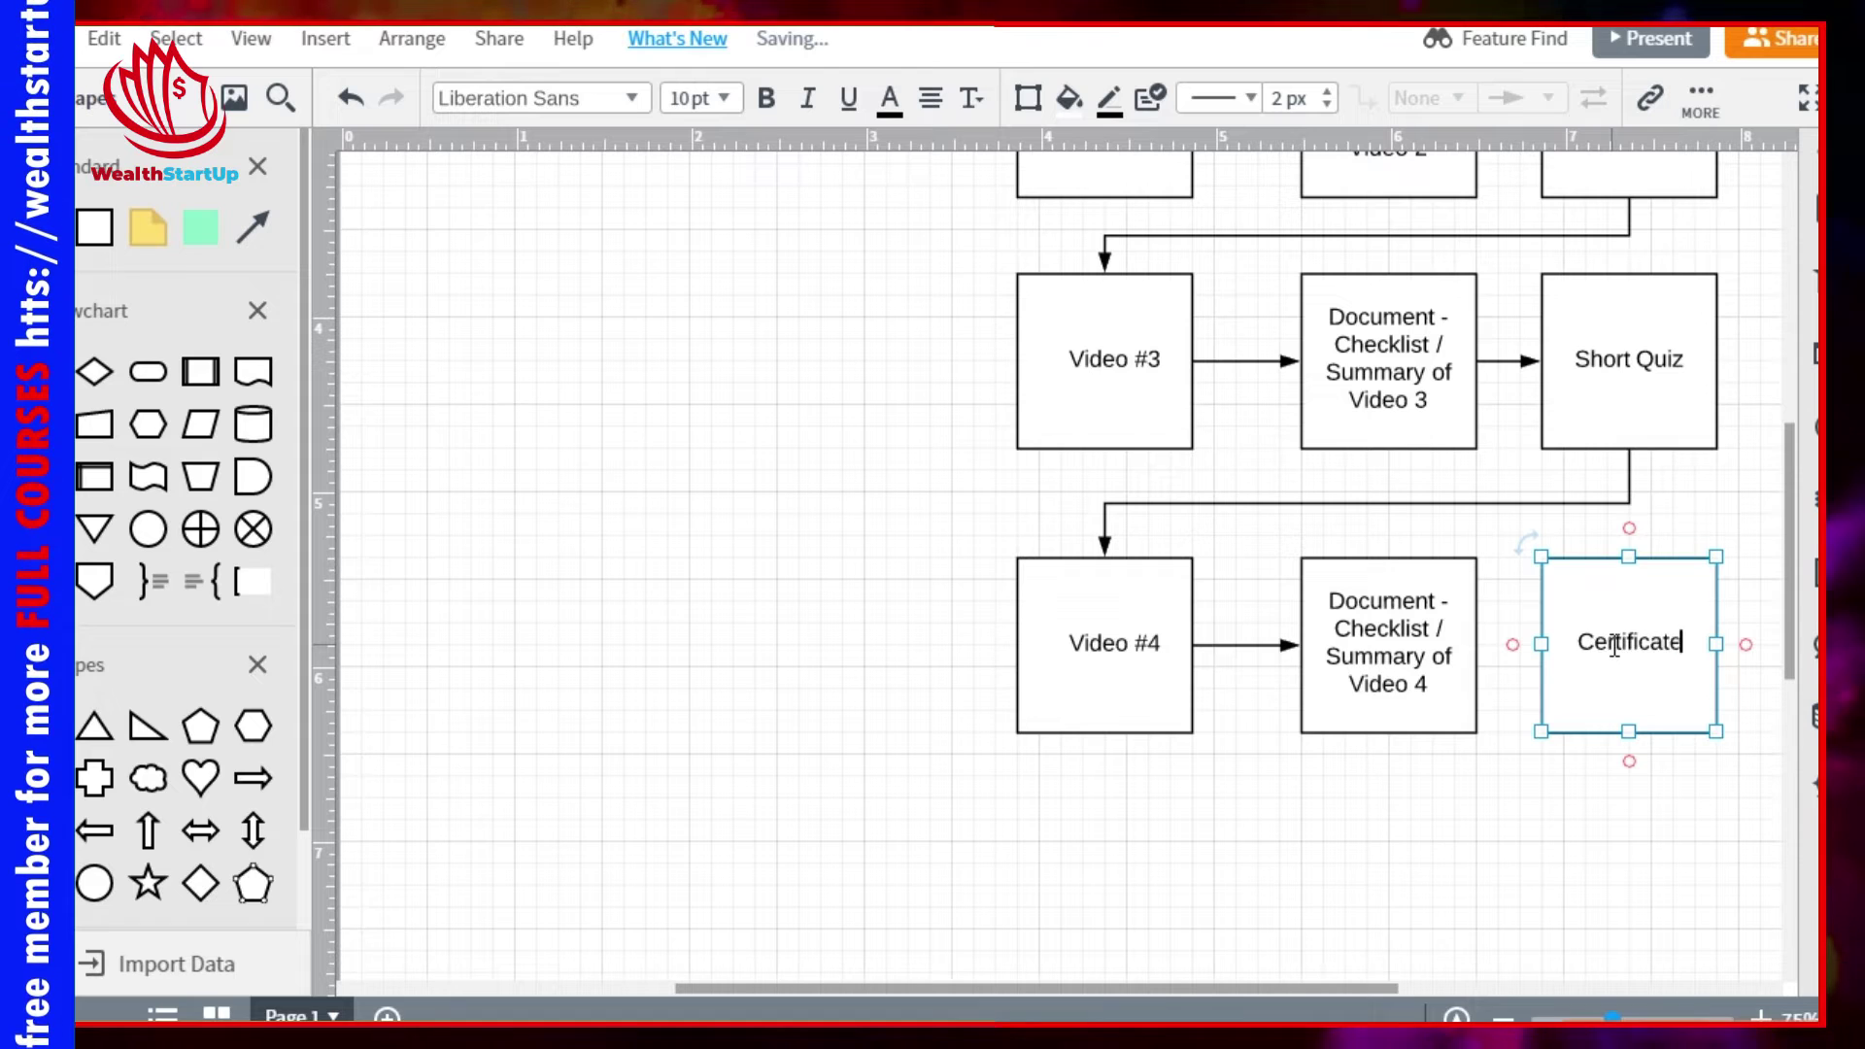
pyautogui.write('s')
pyautogui.press('BackSpace')
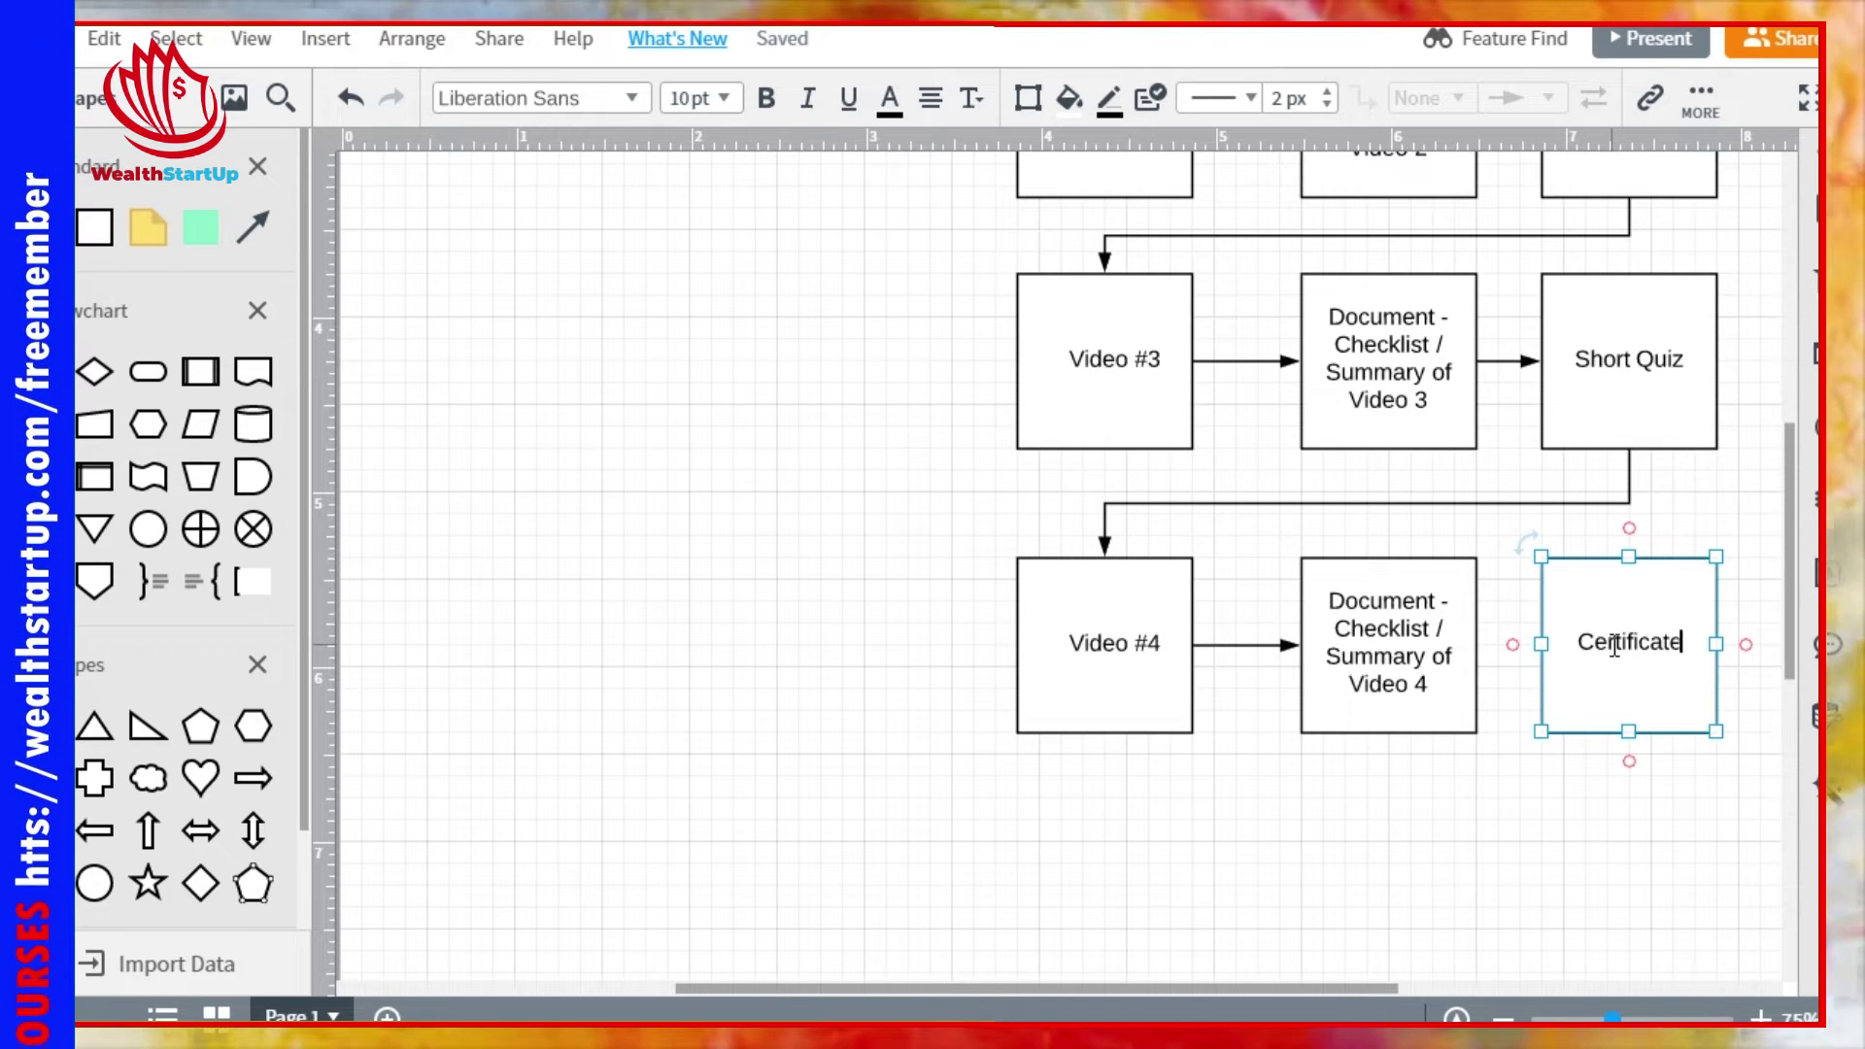
pyautogui.click(1542, 794)
# Connect the Video 4 checklist box to the Certificate box with an arrow.
pyautogui.moveTo(1786, 534); pyautogui.dragTo(1775, 400)
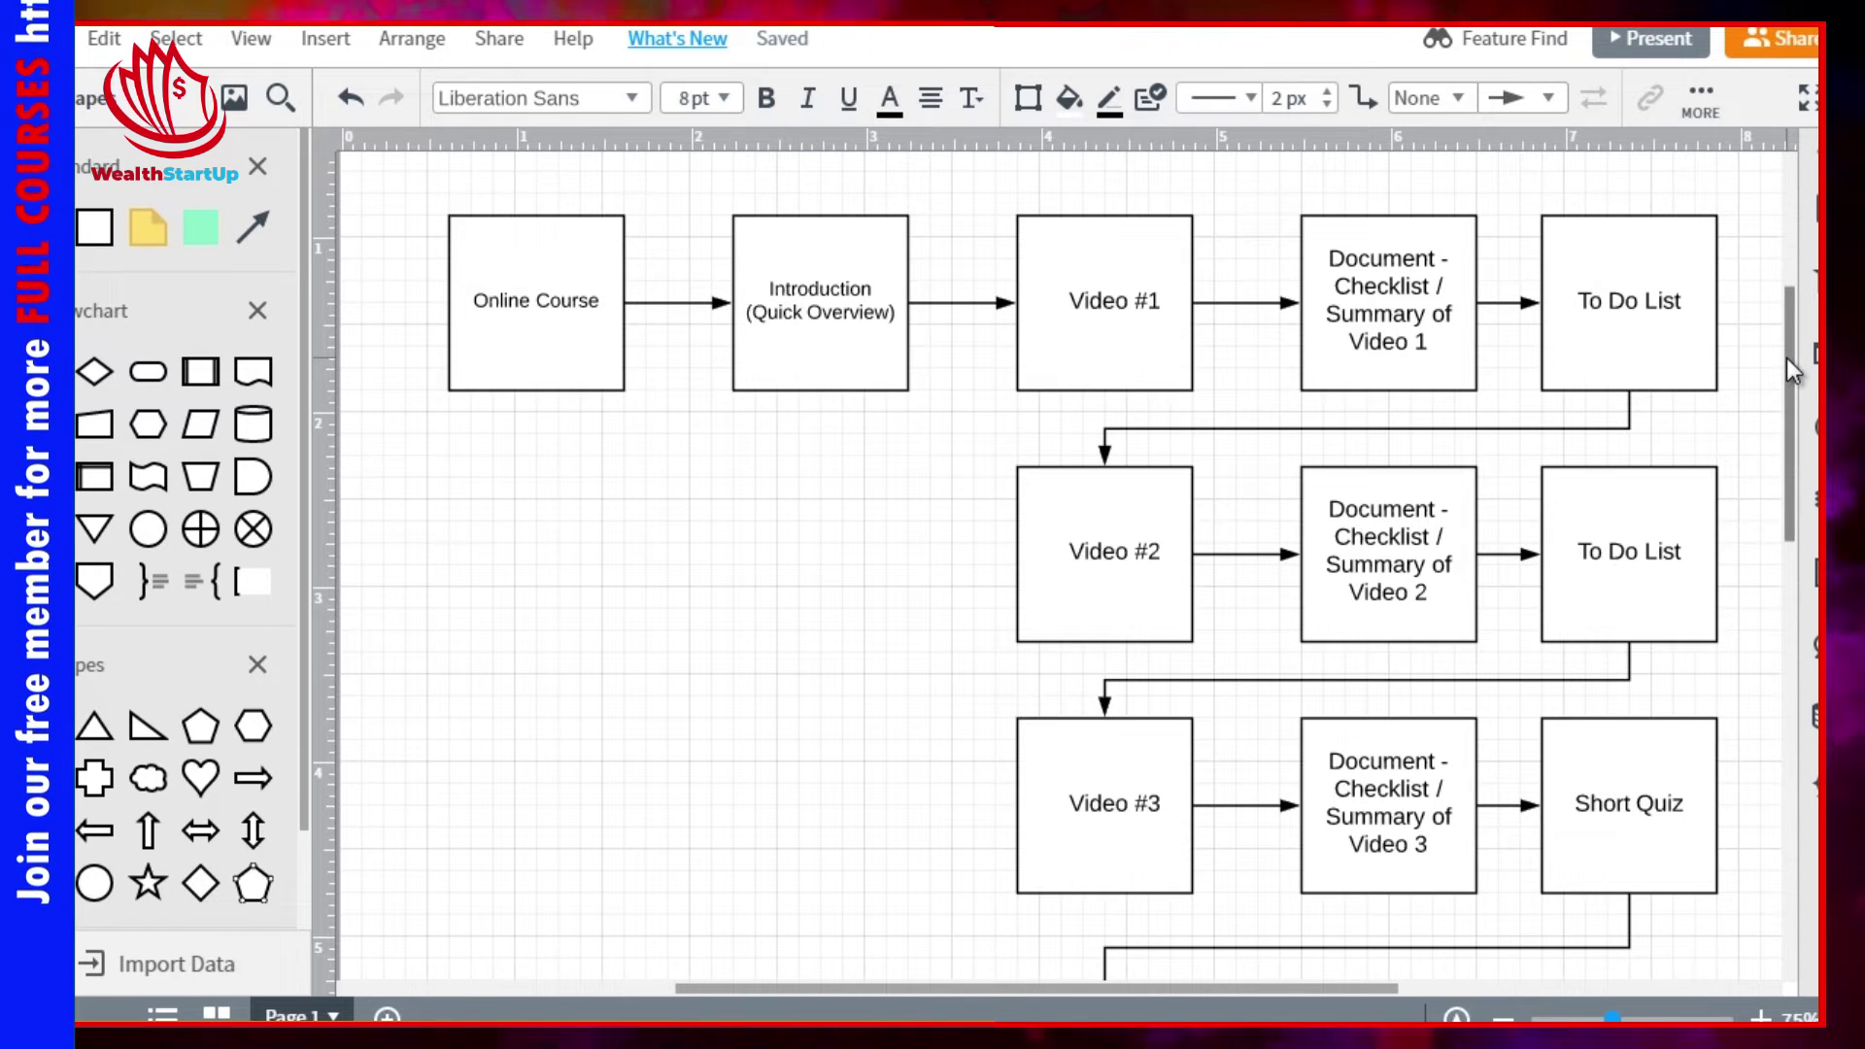
pyautogui.moveTo(1787, 359); pyautogui.dragTo(1787, 497)
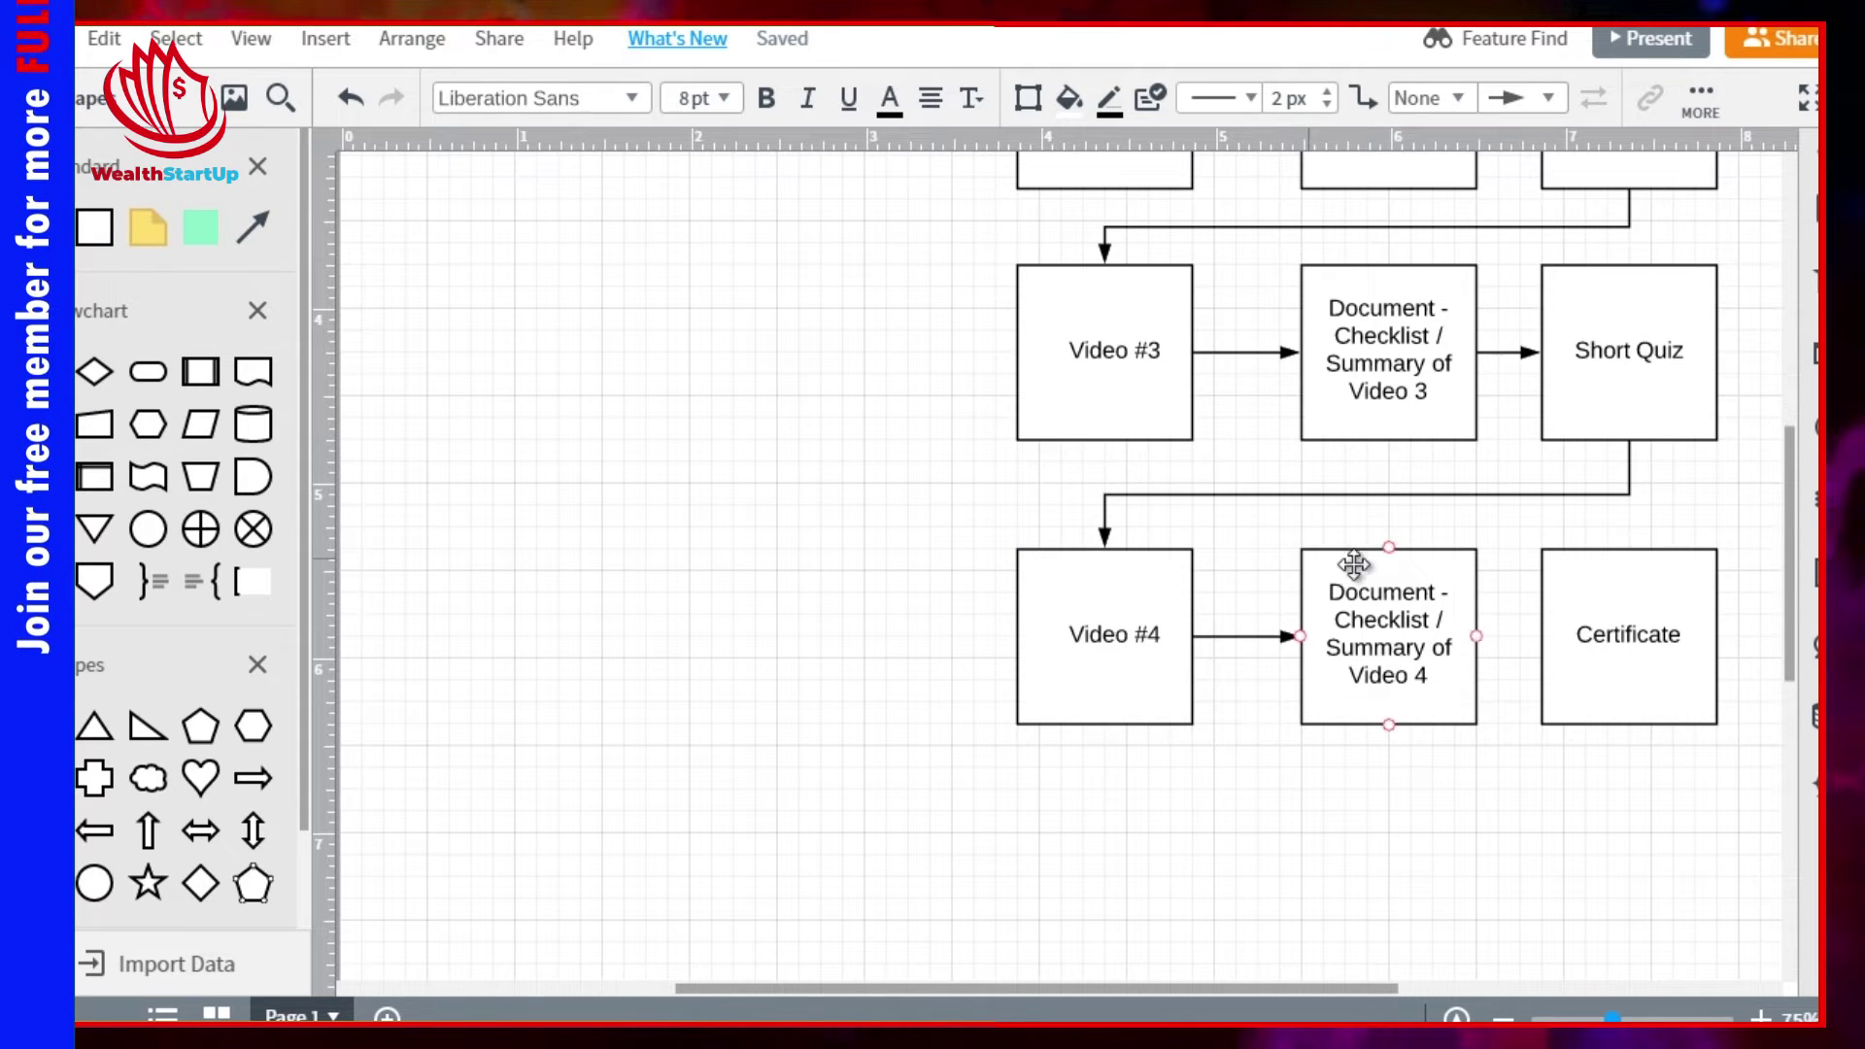
pyautogui.moveTo(1476, 636); pyautogui.dragTo(1540, 636)
# Place a copy of the Video 2 checklist box directly below Introduction and connect Introduction to it with an arrow.
pyautogui.moveTo(1785, 472); pyautogui.dragTo(1779, 424)
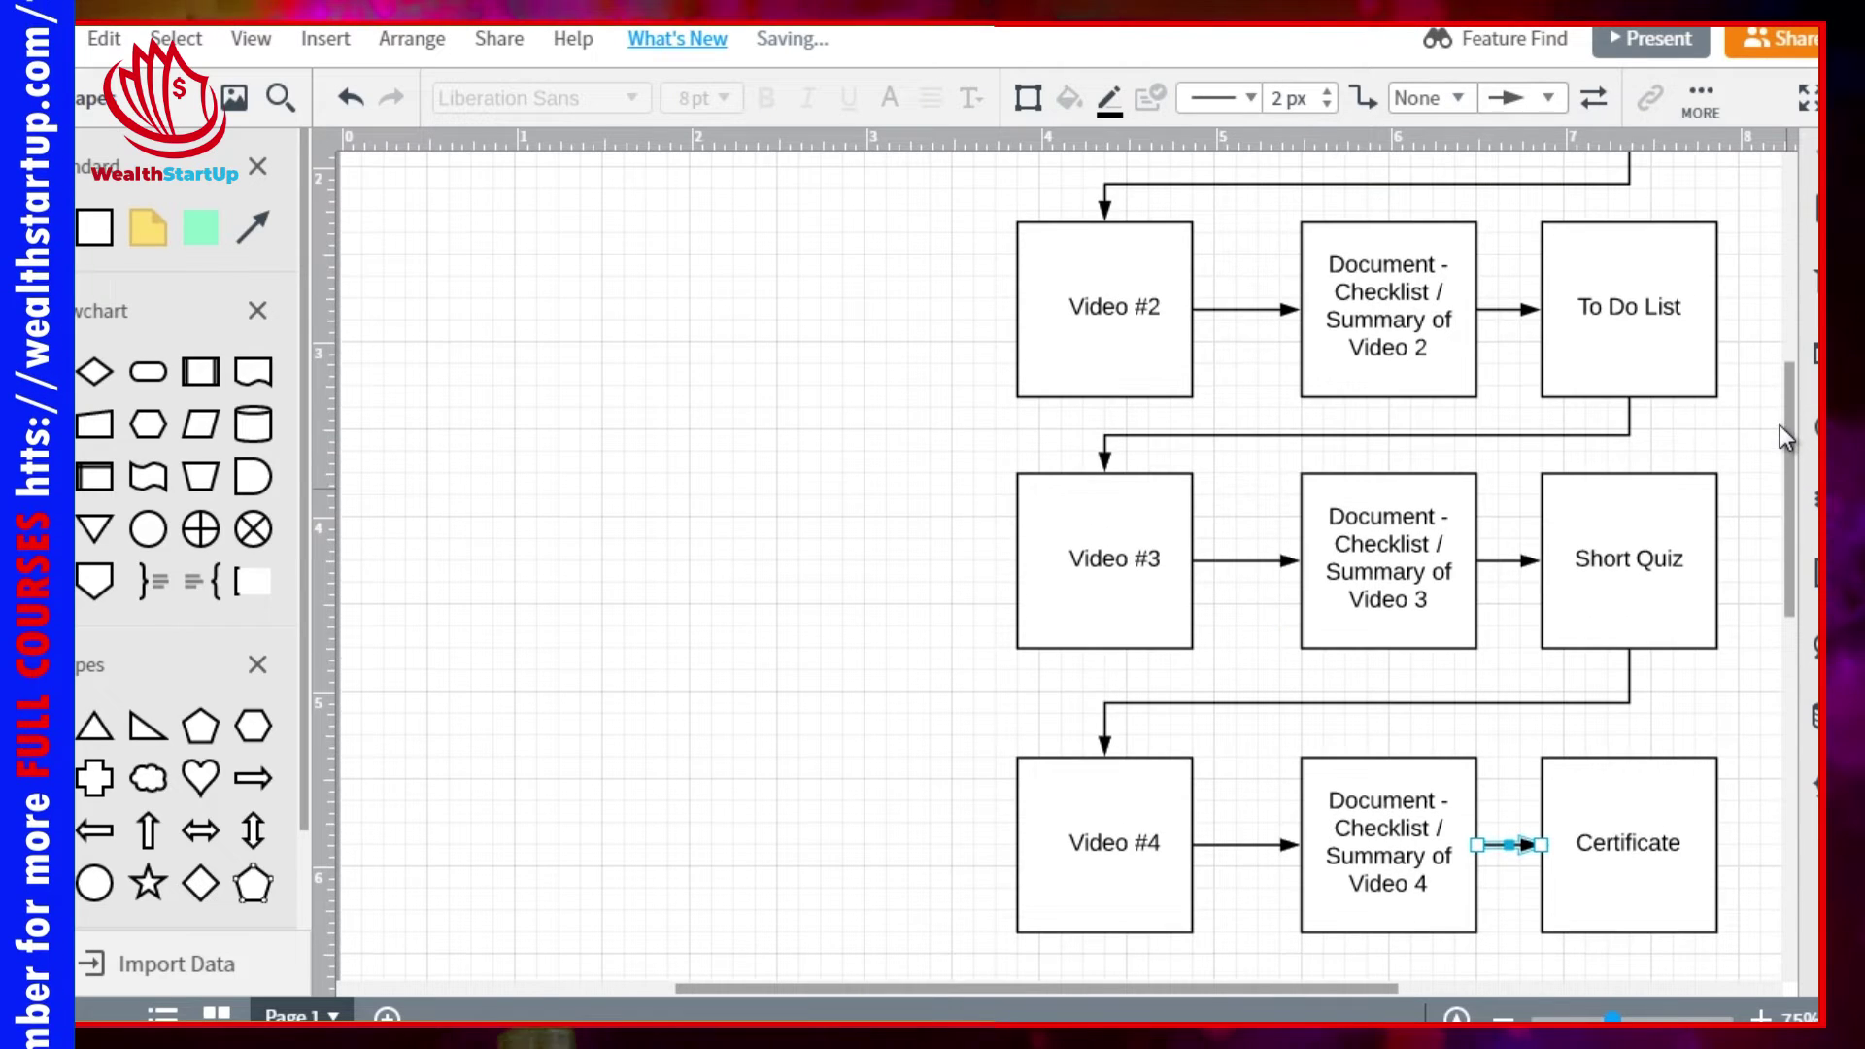
pyautogui.click(1332, 312)
pyautogui.moveTo(1332, 311); pyautogui.dragTo(828, 290)
pyautogui.moveTo(1789, 468); pyautogui.dragTo(1779, 393)
pyautogui.moveTo(848, 577); pyautogui.dragTo(800, 569)
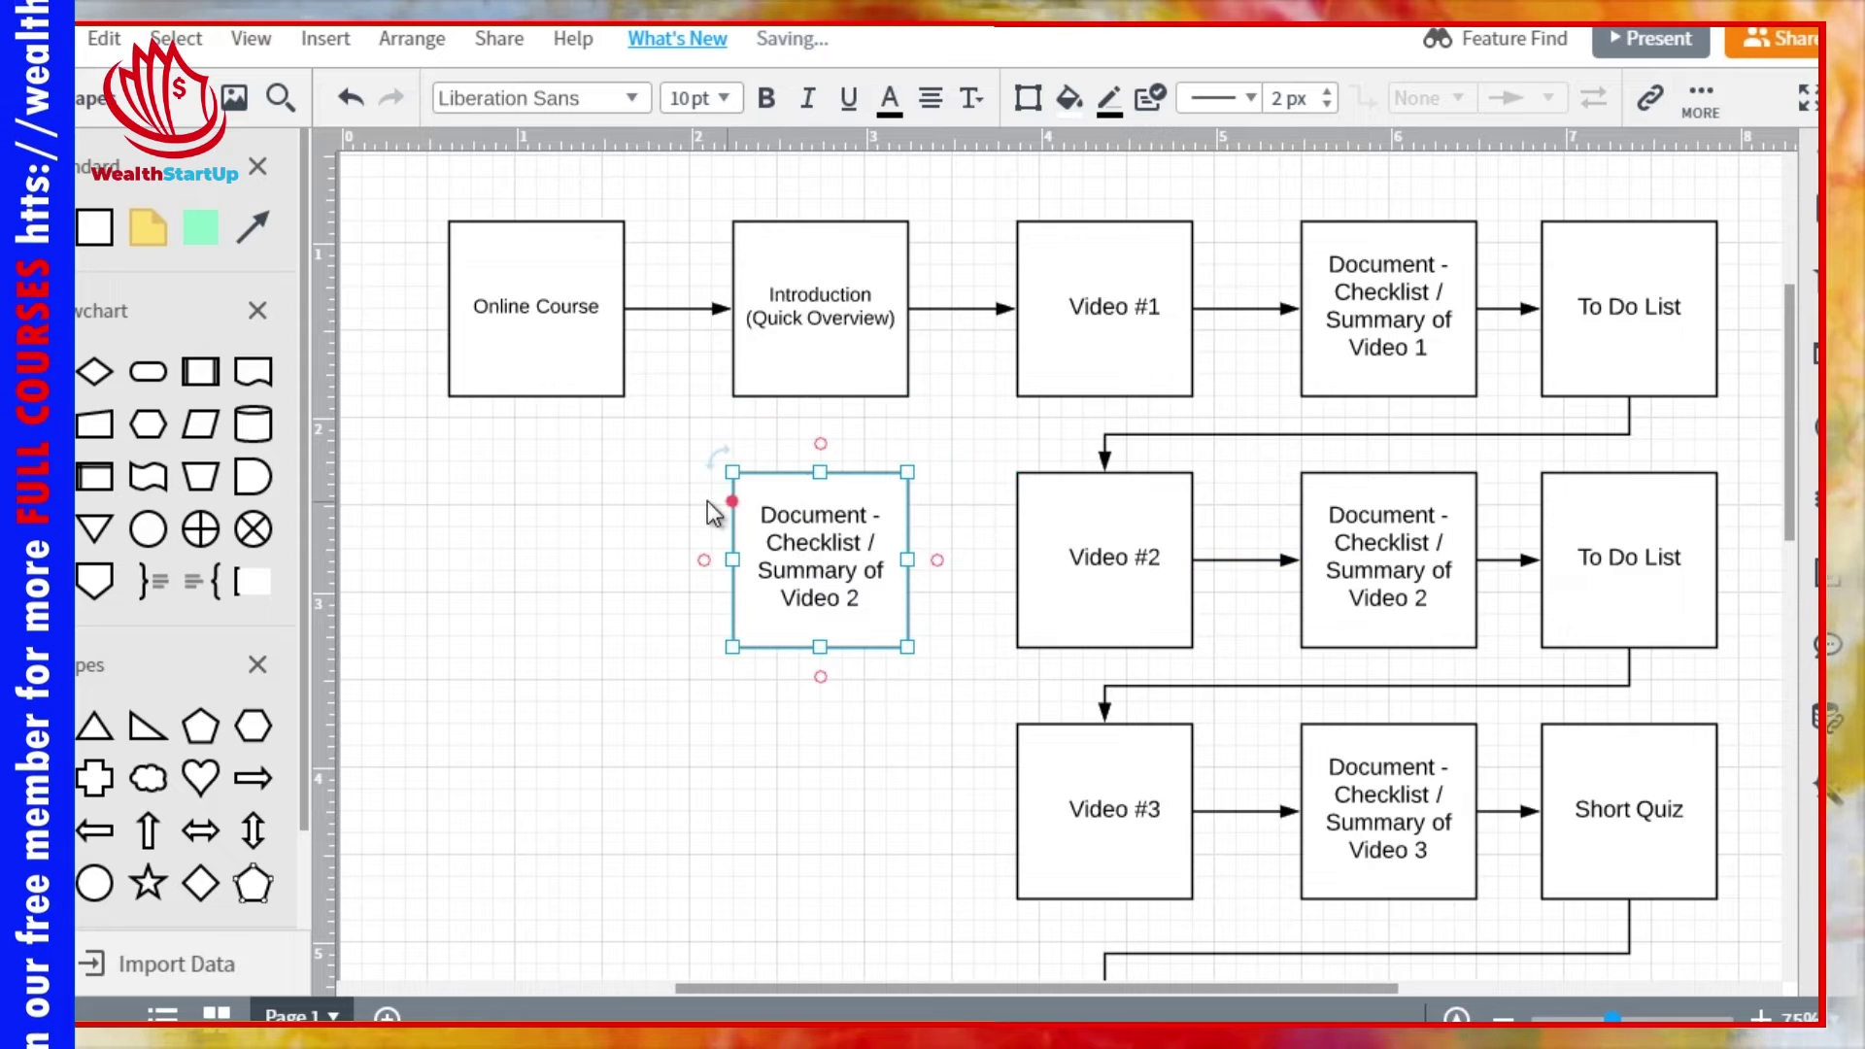
pyautogui.click(825, 400)
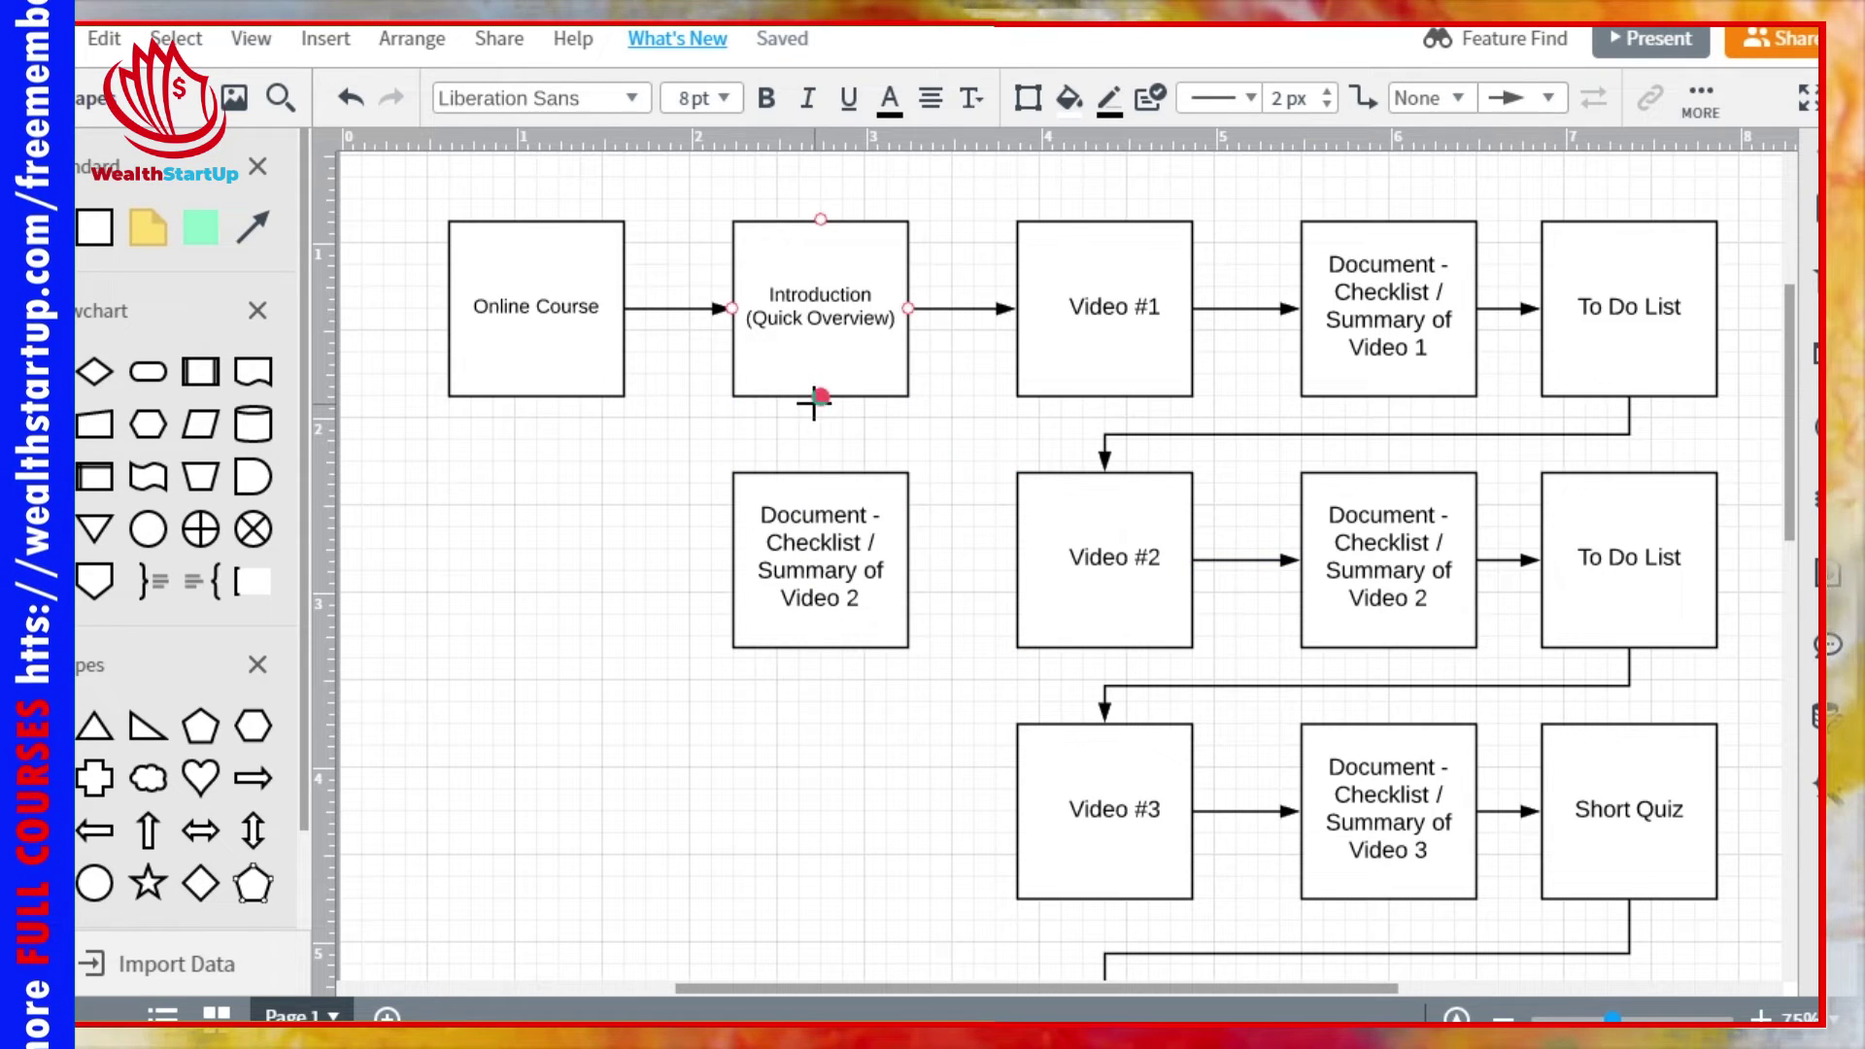
pyautogui.moveTo(816, 402); pyautogui.dragTo(824, 560)
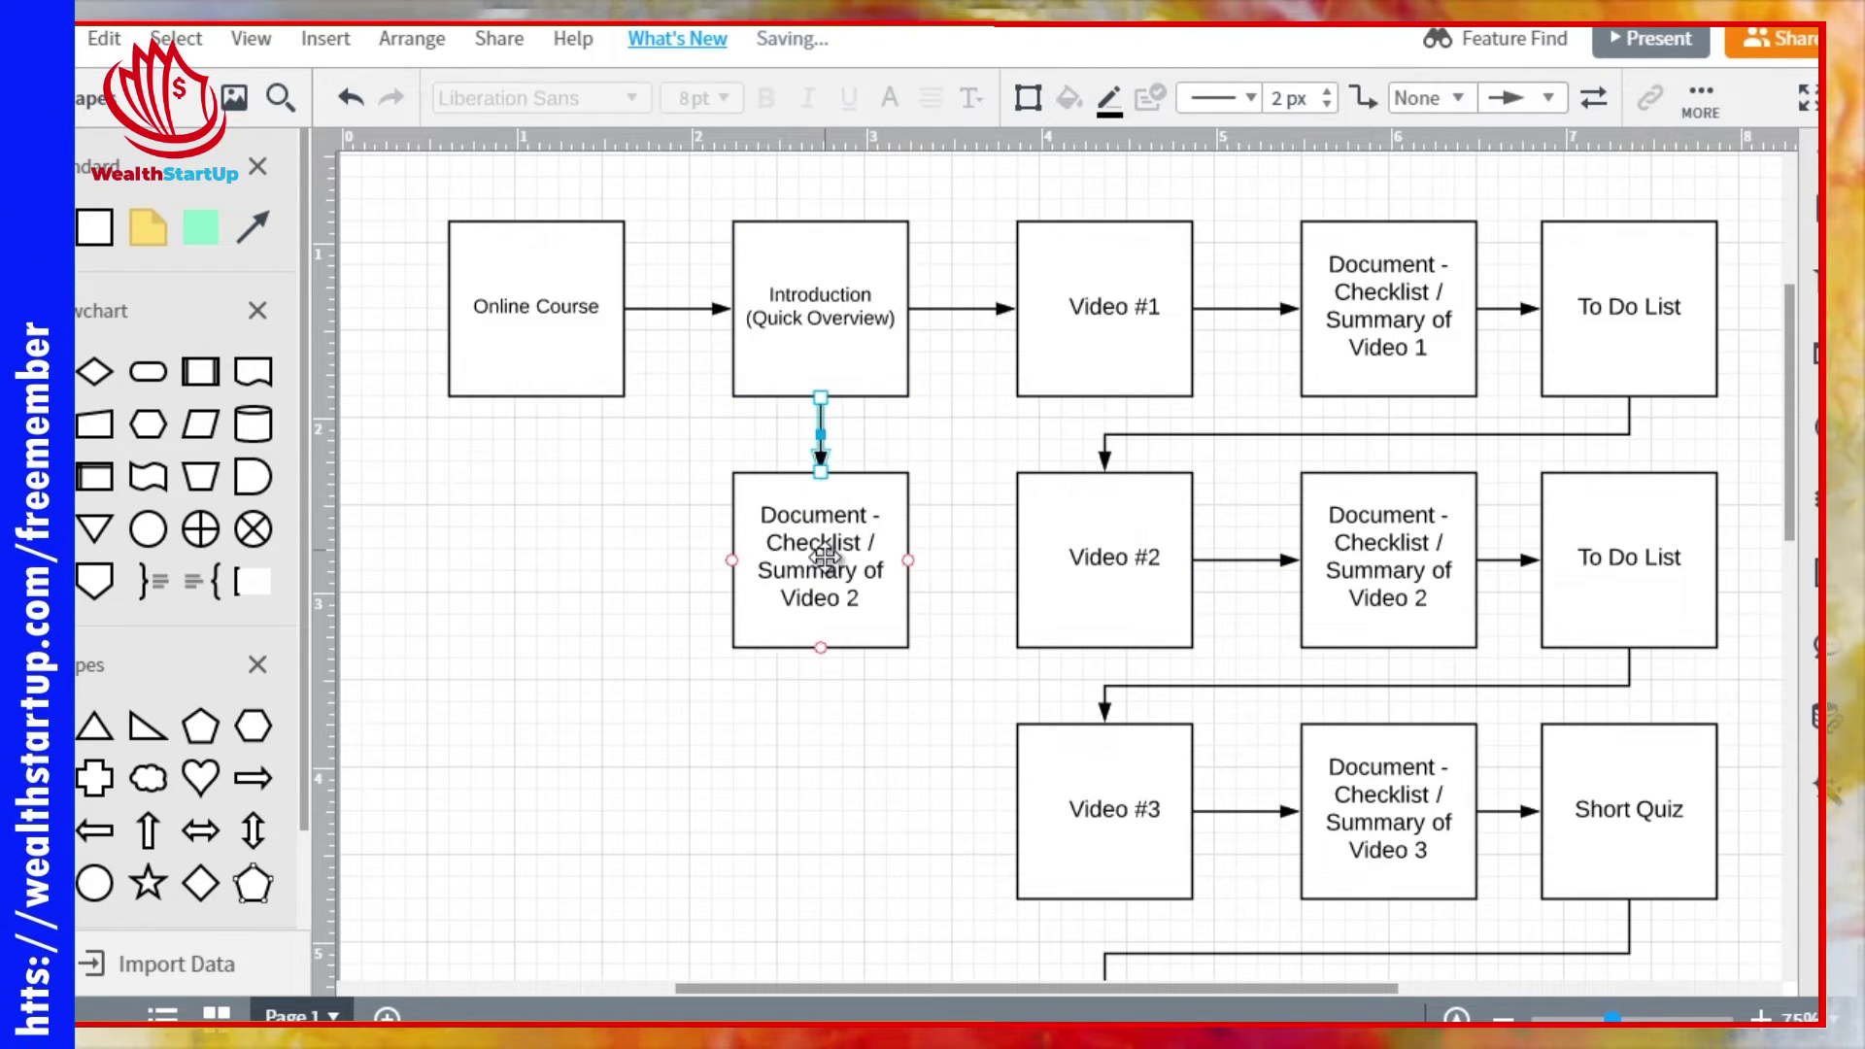
# Change the text of the box below Introduction to "Forum".
pyautogui.doubleClick(824, 560)
pyautogui.write('Focu')
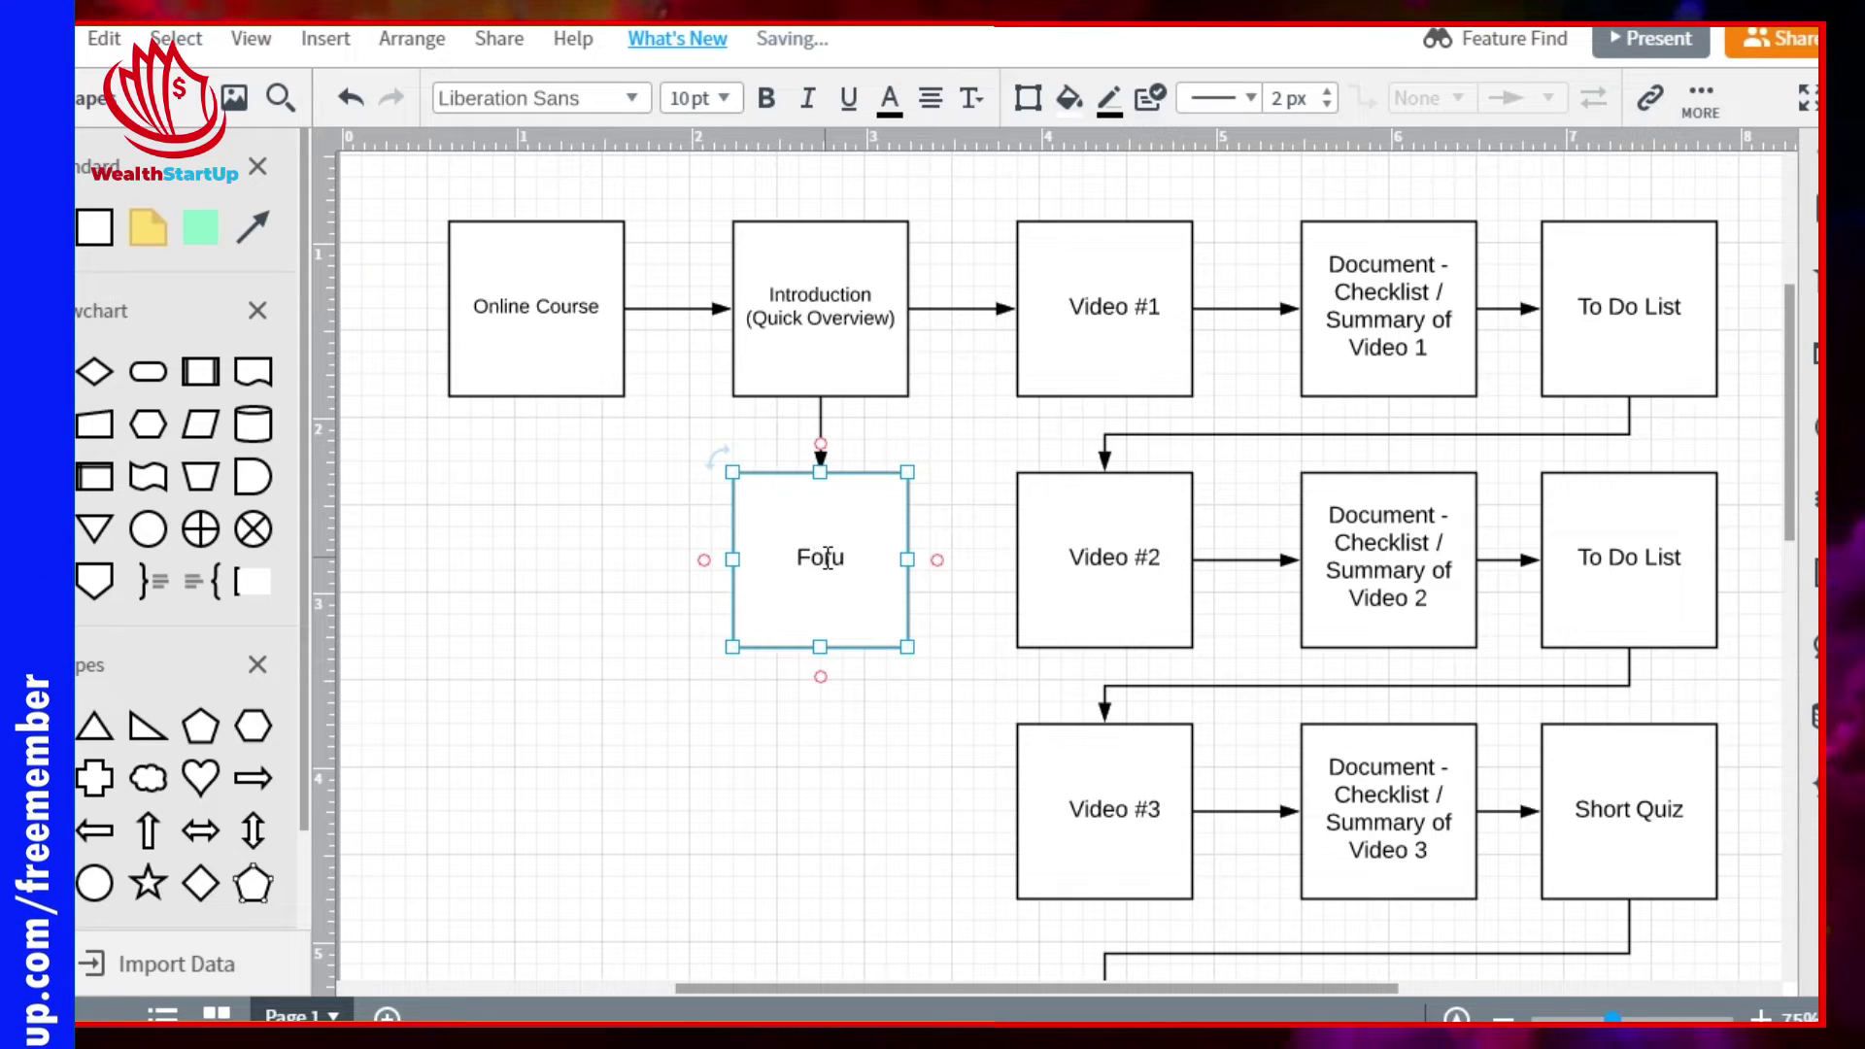
pyautogui.write('m')
pyautogui.click(600, 598)
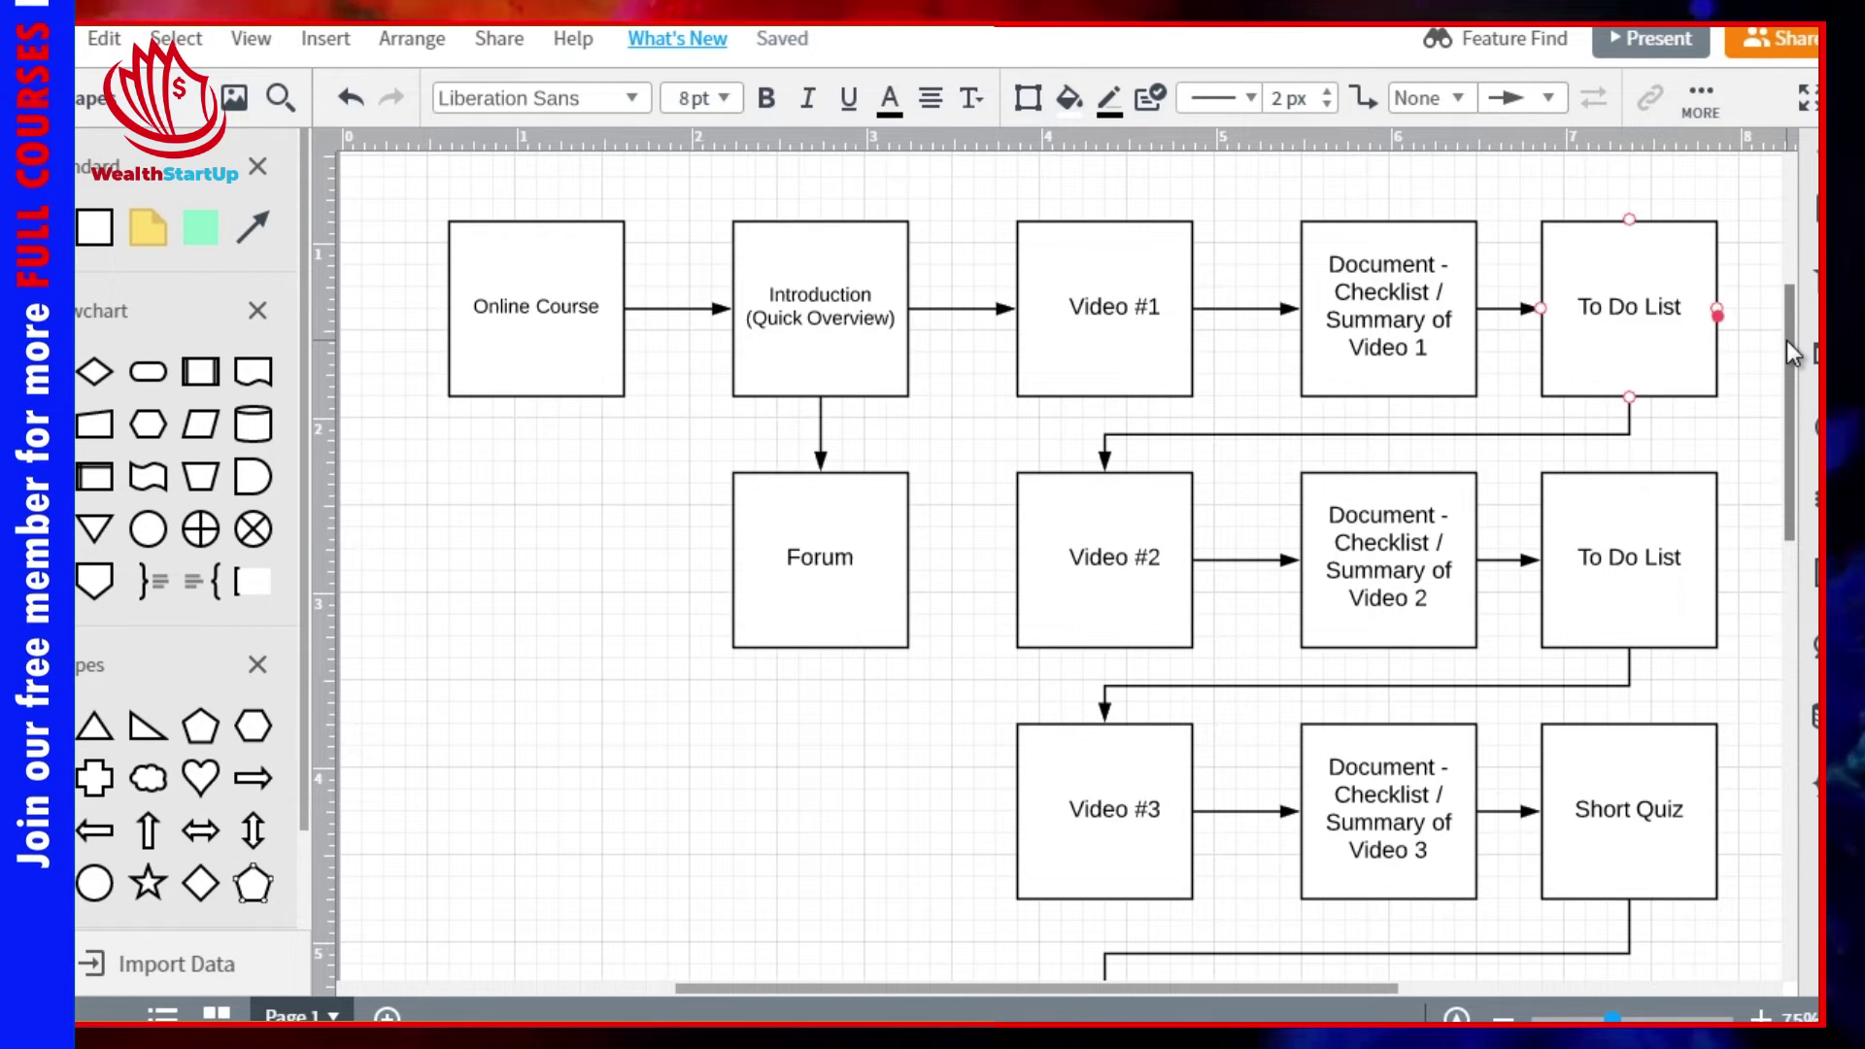
pyautogui.moveTo(1787, 340); pyautogui.dragTo(1787, 348)
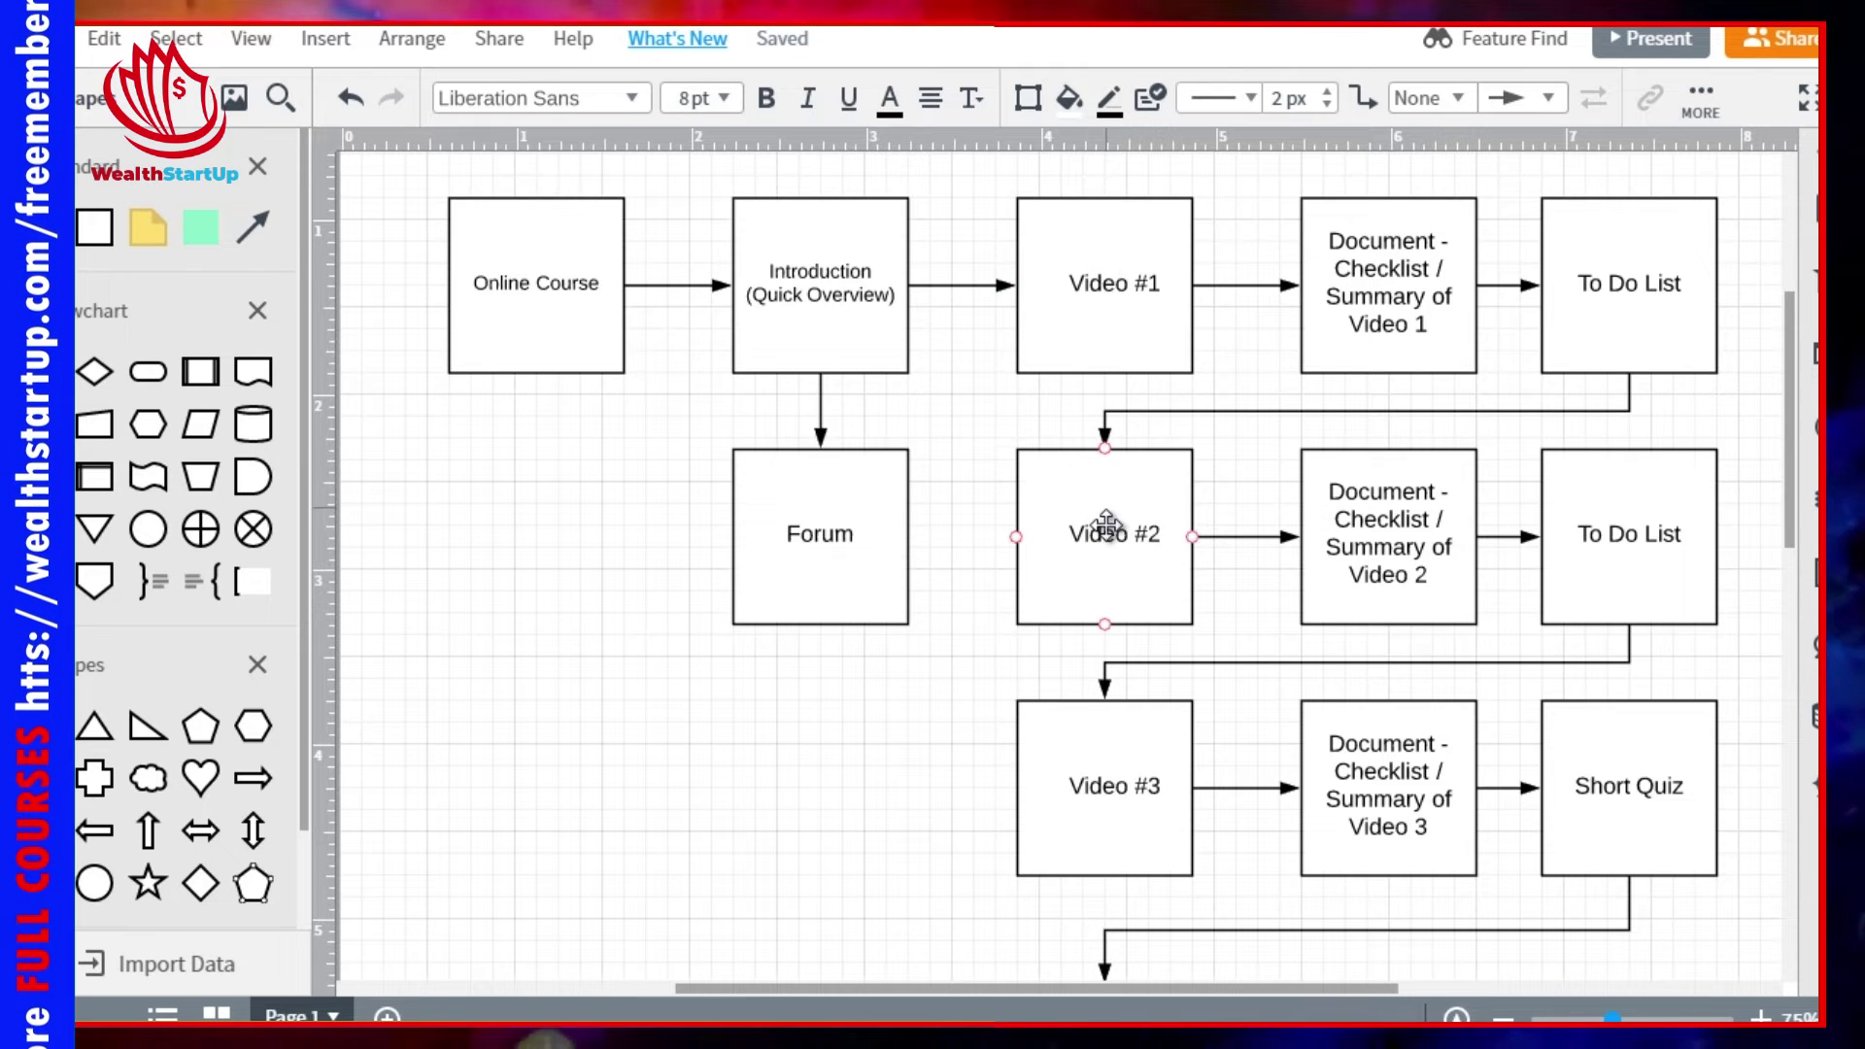
pyautogui.moveTo(1791, 433); pyautogui.dragTo(1795, 569)
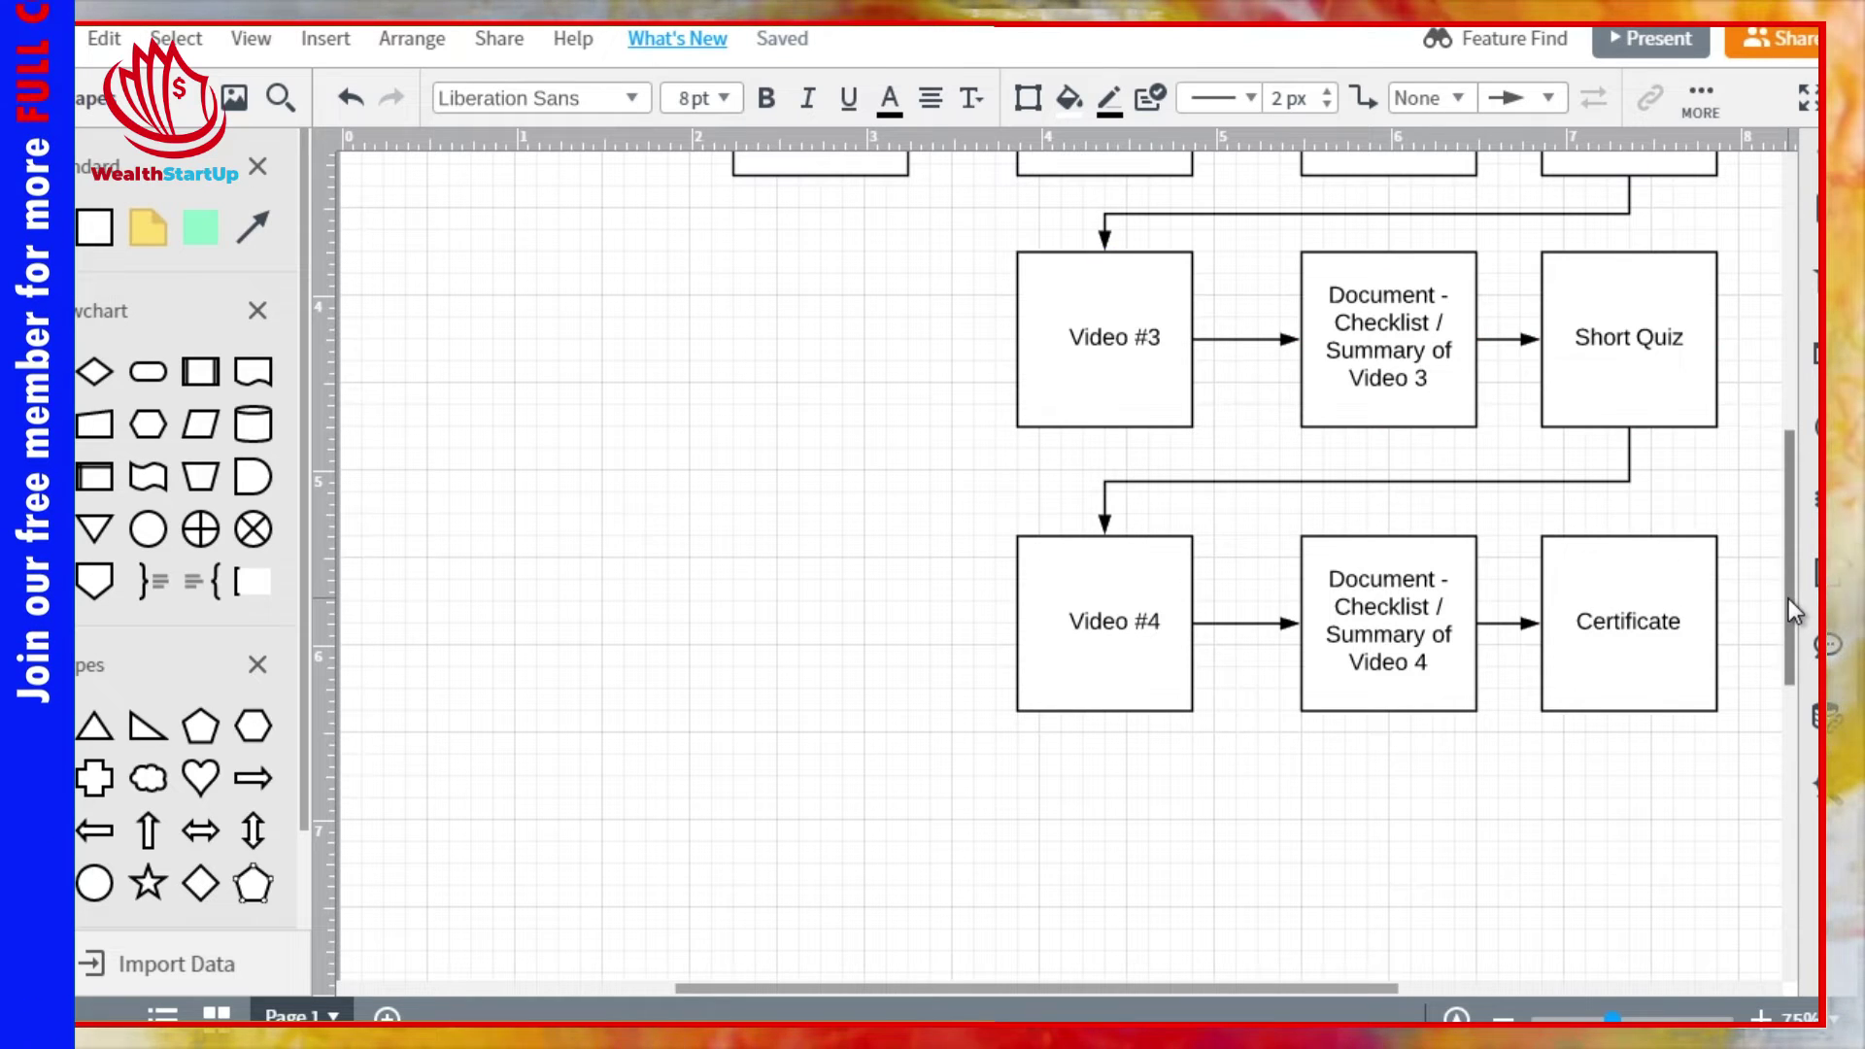
pyautogui.moveTo(1787, 599); pyautogui.dragTo(1769, 417)
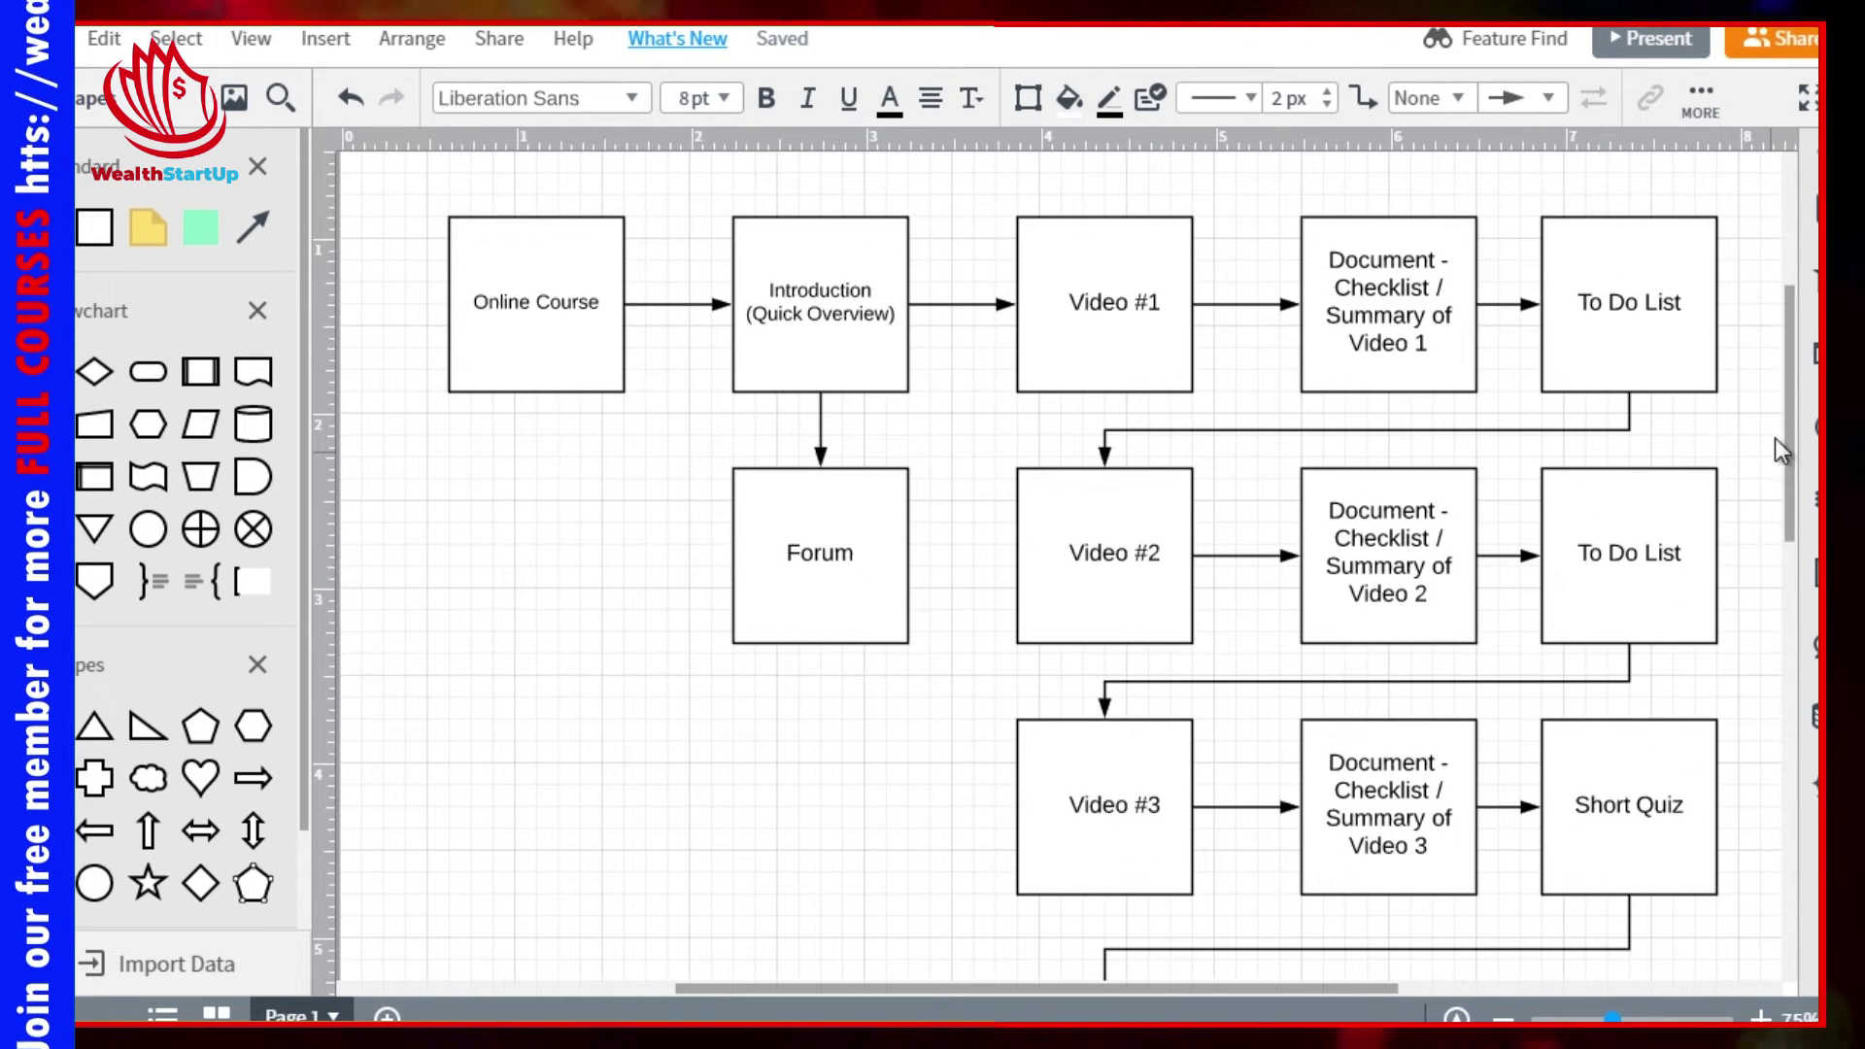
pyautogui.moveTo(1790, 435)
pyautogui.mouseDown()
pyautogui.moveTo(1790, 462)
pyautogui.moveTo(1790, 446)
pyautogui.mouseUp()
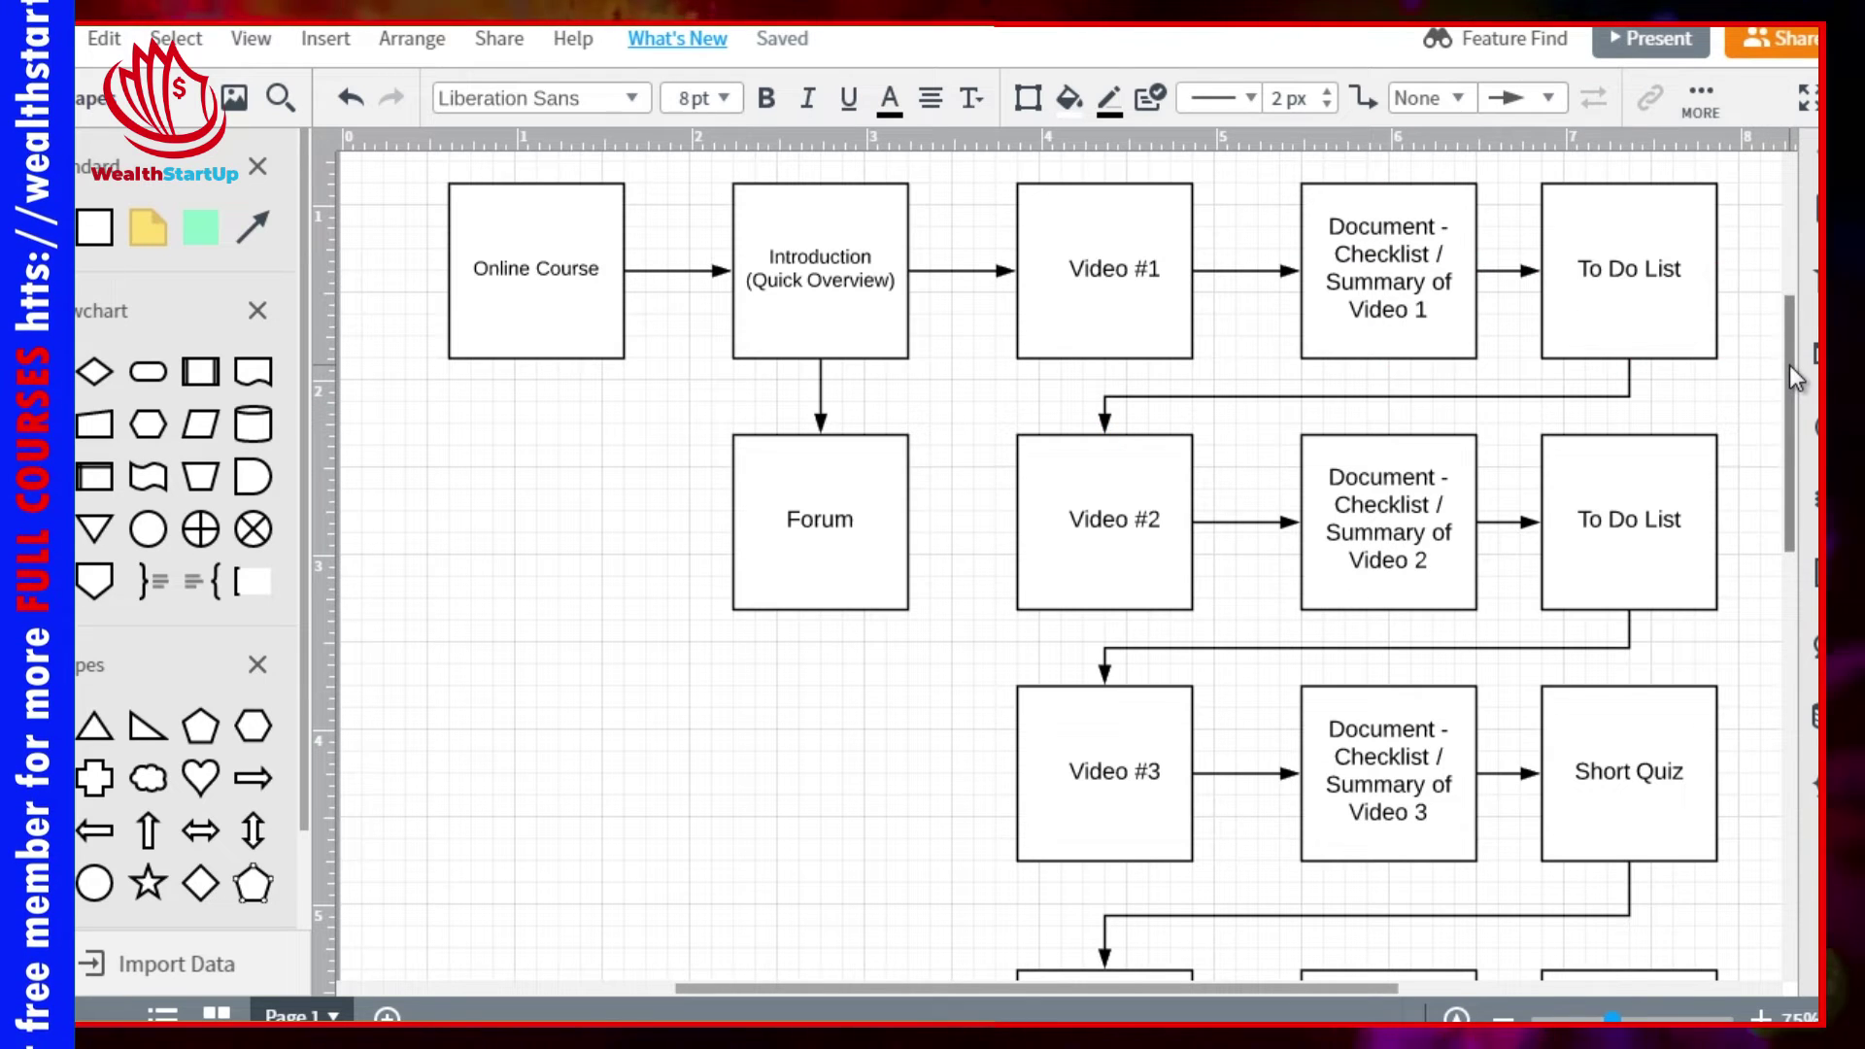
pyautogui.moveTo(1786, 365); pyautogui.dragTo(1787, 377)
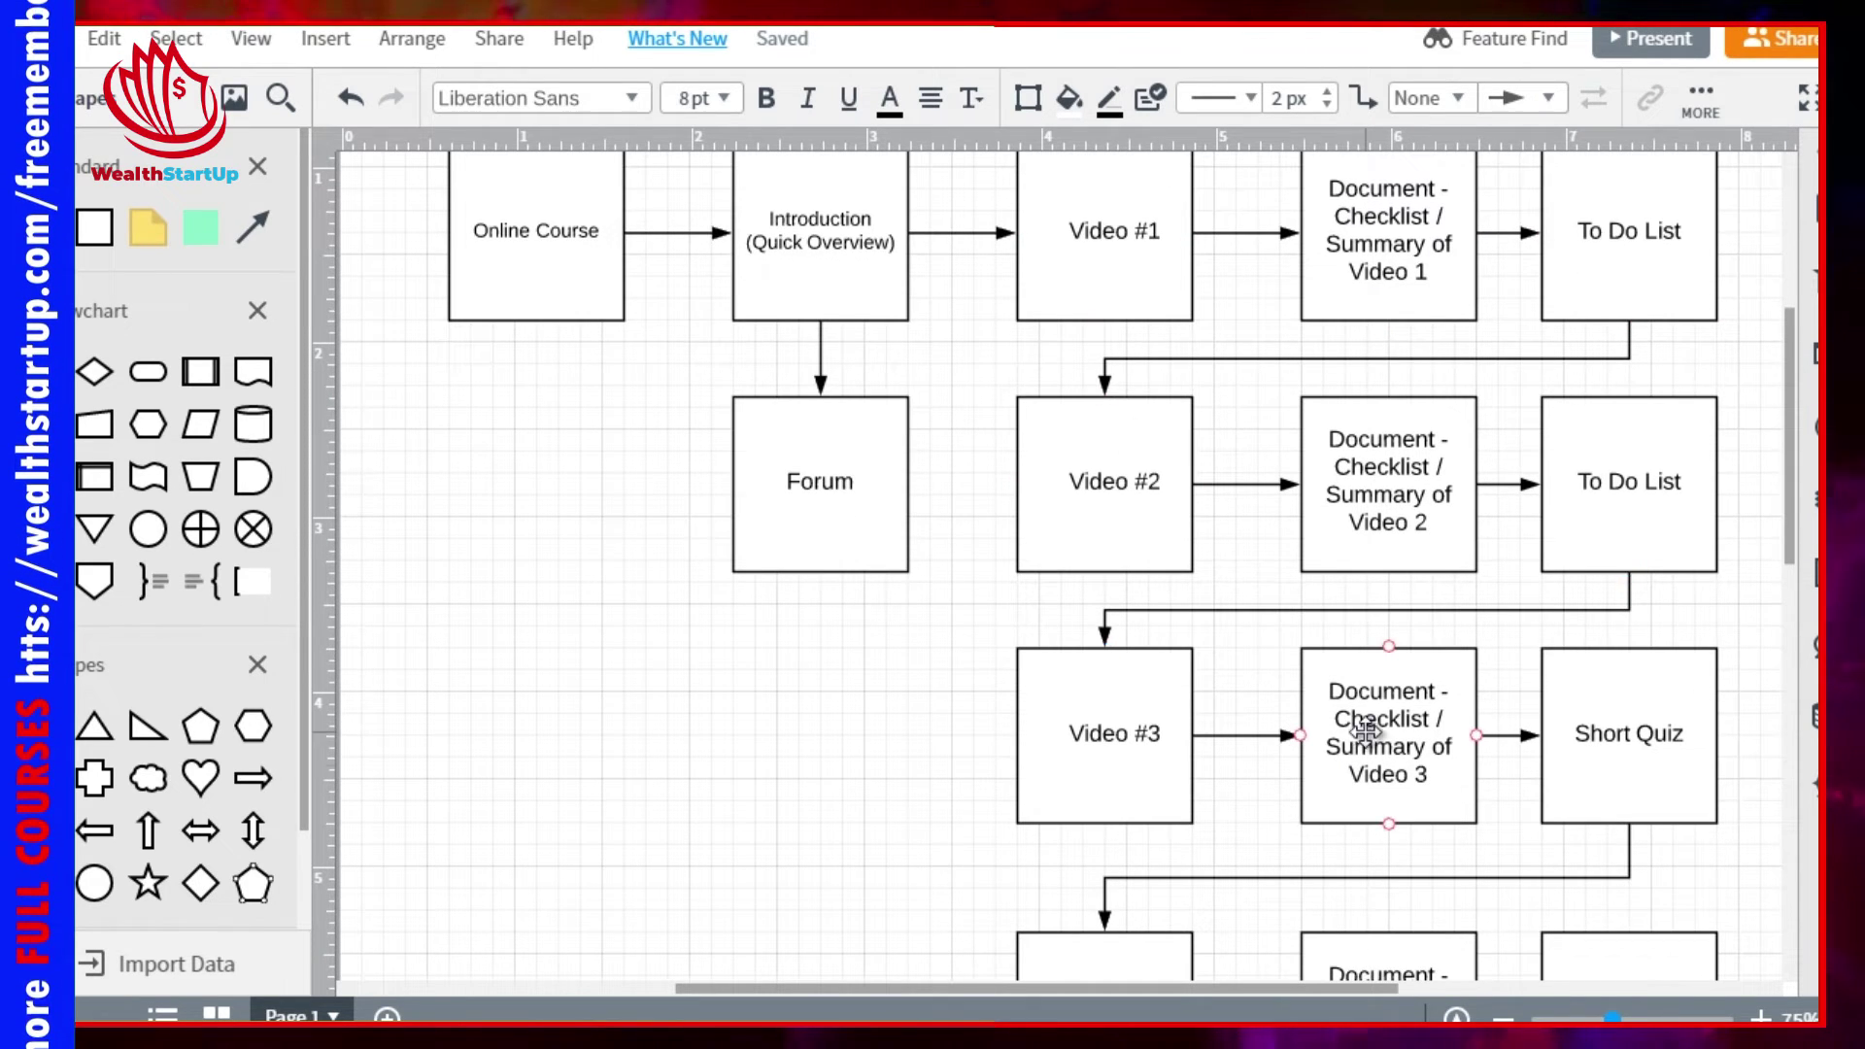